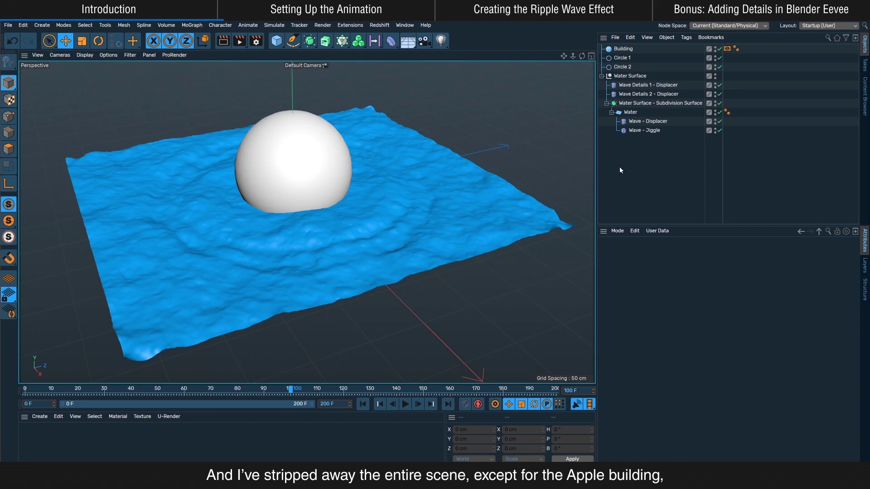
# Step: Inspect the settings of the Building sphere and the water's Subdivision Surface, leaving nothing selected
pyautogui.click(316, 188)
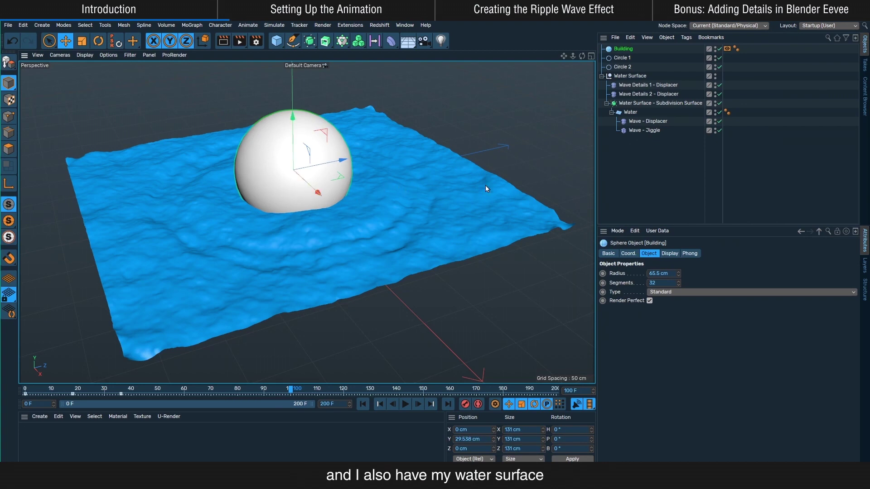
pyautogui.click(460, 209)
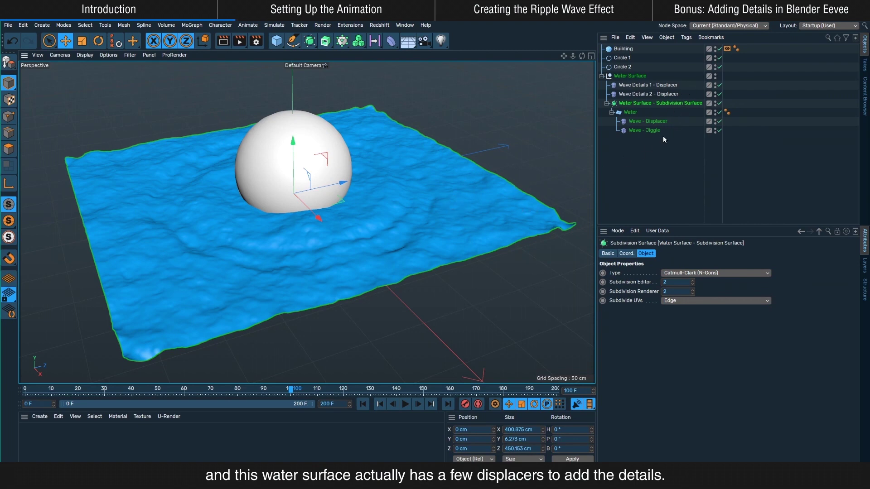
pyautogui.click(649, 155)
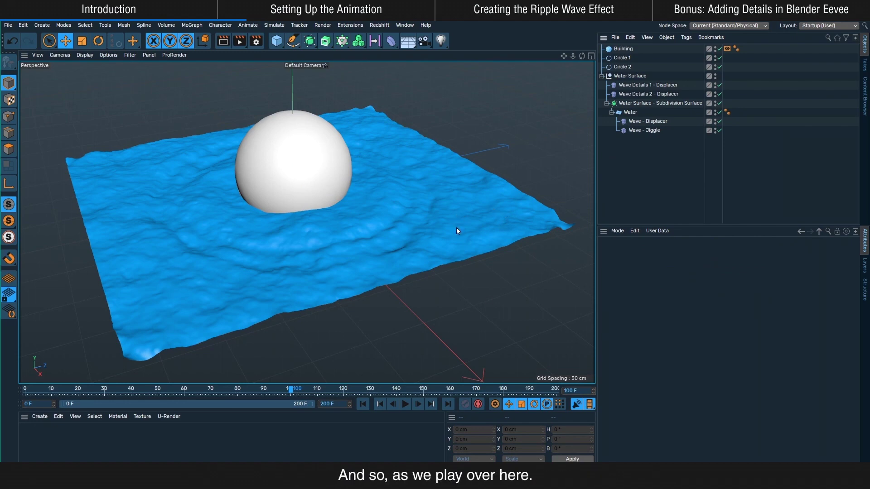
# Step: Scrub through the animation and examine how the Circle 1 and Circle 2 splines expand around the building
pyautogui.moveTo(27, 390); pyautogui.dragTo(516, 390)
pyautogui.click(629, 57)
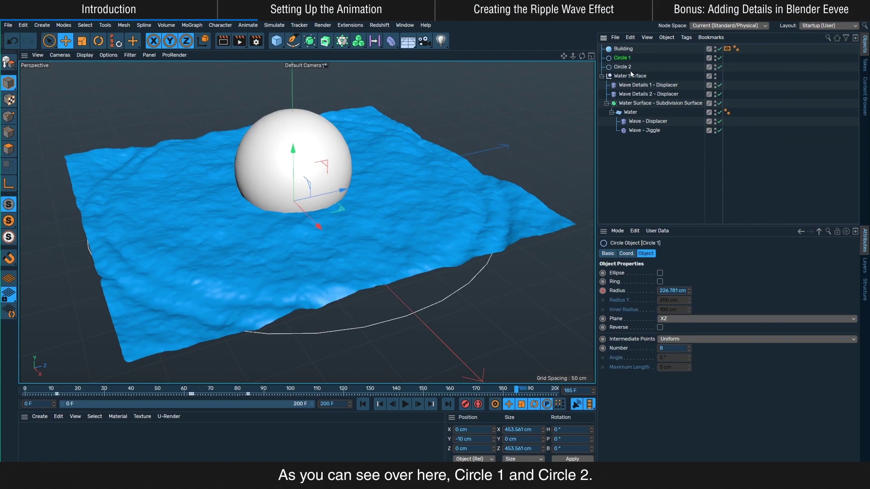
pyautogui.click(624, 67)
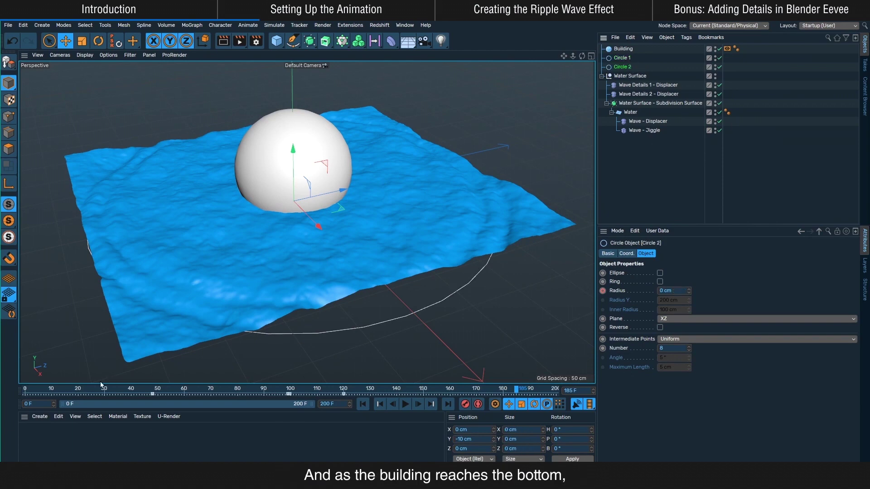
pyautogui.moveTo(36, 392); pyautogui.dragTo(229, 390)
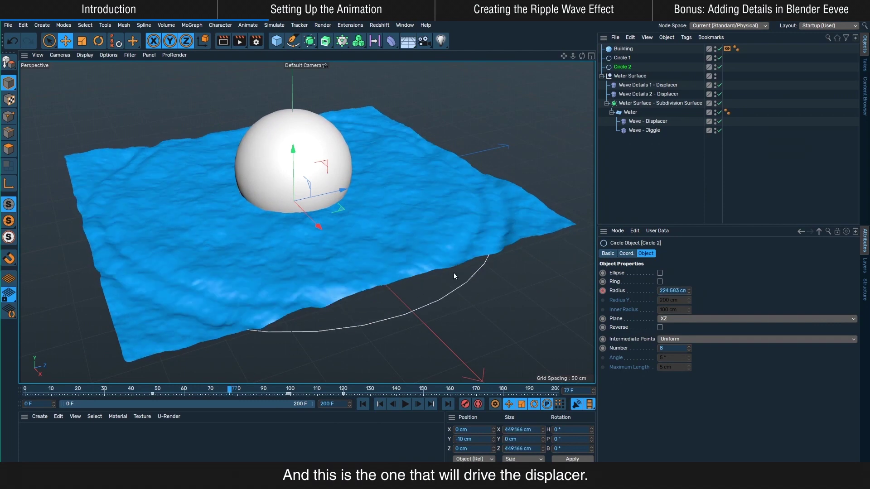
pyautogui.moveTo(228, 385); pyautogui.dragTo(481, 394)
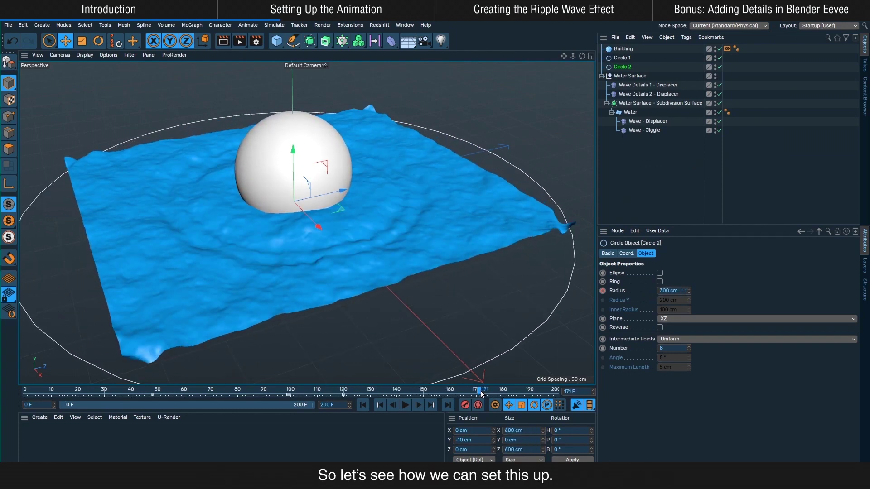
# Step: Go back to frame 0 and delete the Circle 2 spline
pyautogui.click(363, 405)
pyautogui.press('Delete')
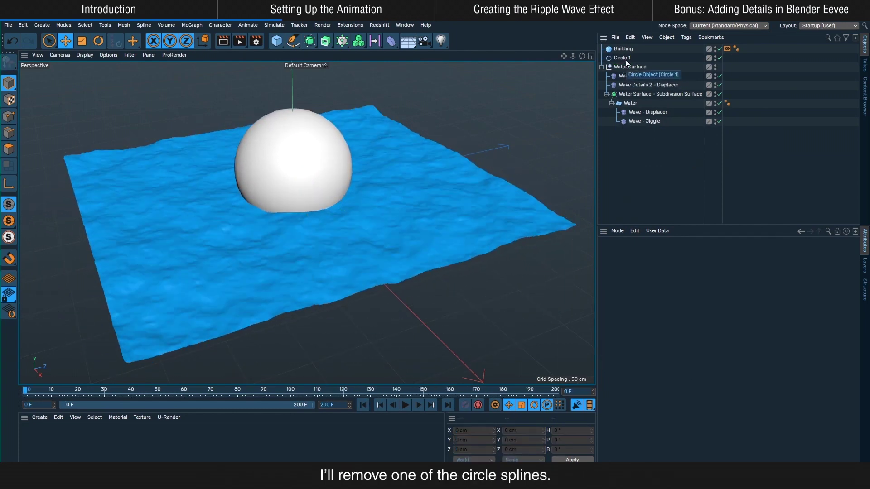
pyautogui.click(626, 61)
# Step: Switch off the Wave Details 1 and Wave Details 2 displacers
pyautogui.click(634, 77)
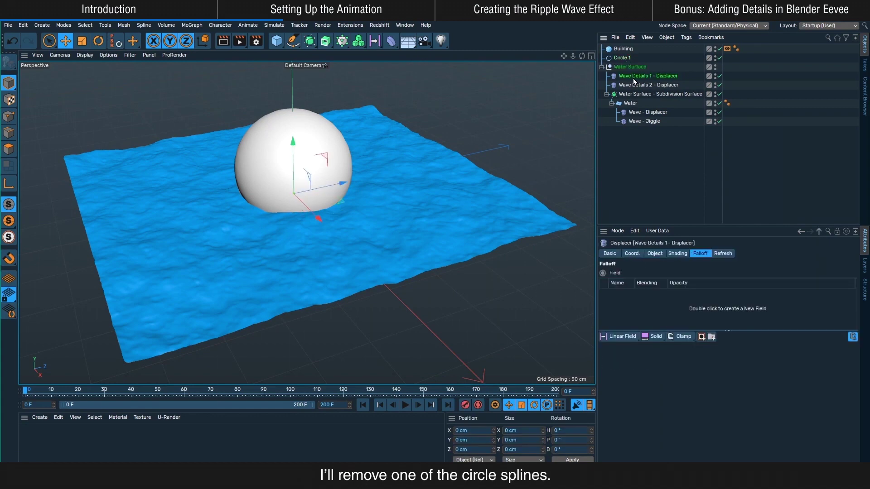
pyautogui.click(692, 76)
pyautogui.click(676, 78)
pyautogui.click(676, 83)
pyautogui.click(674, 79)
pyautogui.click(674, 83)
pyautogui.click(674, 78)
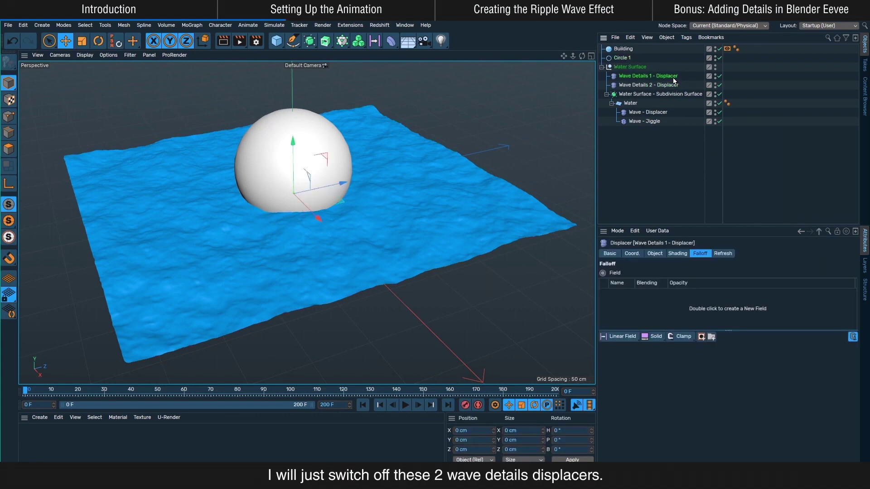
pyautogui.click(719, 85)
pyautogui.click(720, 86)
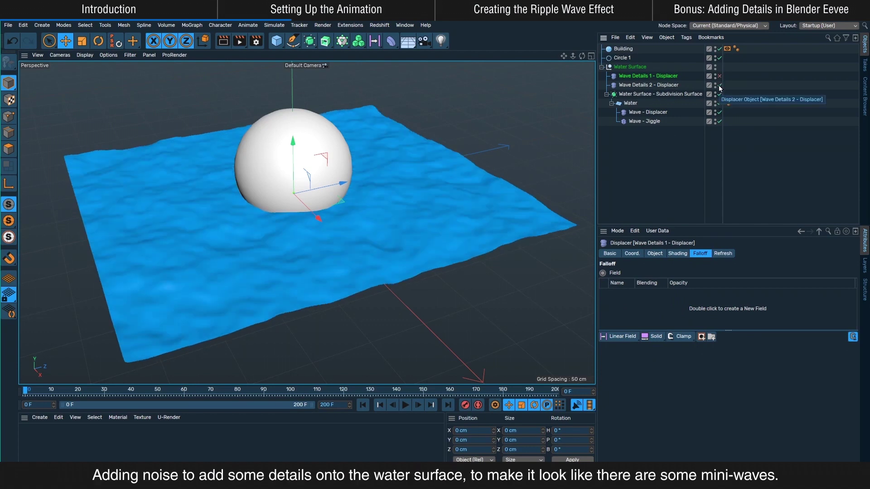
pyautogui.click(689, 87)
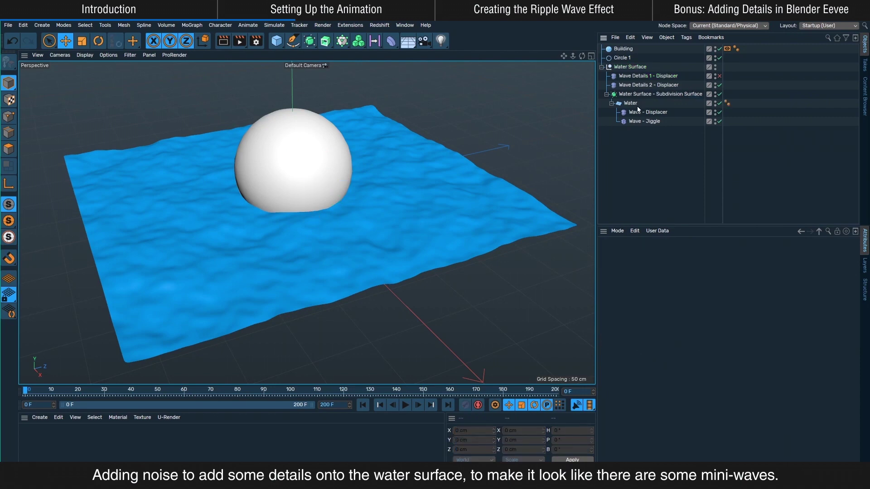
pyautogui.click(720, 86)
# Step: Delete both Wave Details displacers from the Water Surface group
pyautogui.click(686, 85)
pyautogui.keyDown('shift'); pyautogui.click(668, 79); pyautogui.keyUp('shift')
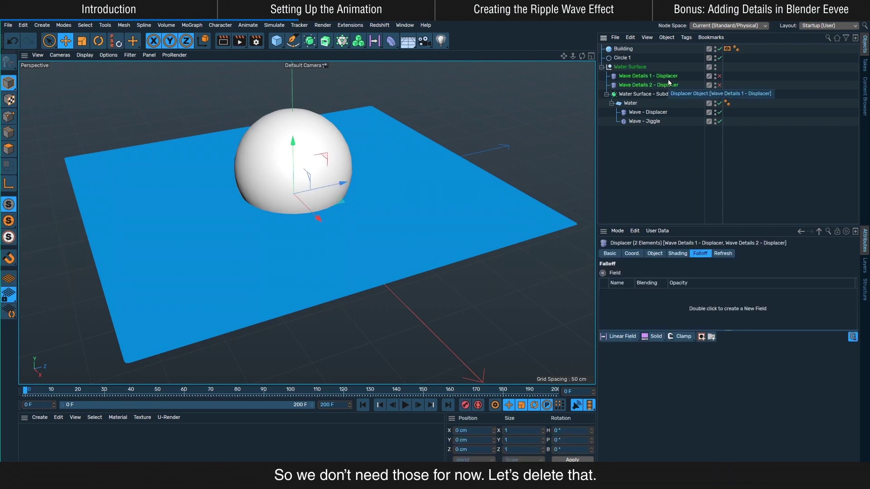
pyautogui.press('Delete')
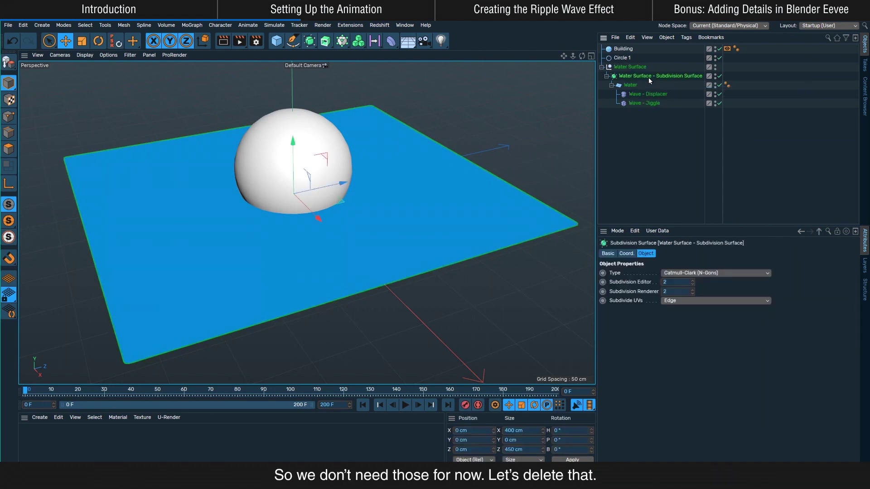
# Step: Check the Water plane's segment settings and turn off the Water Surface subdivision surface
pyautogui.click(651, 76)
pyautogui.click(640, 84)
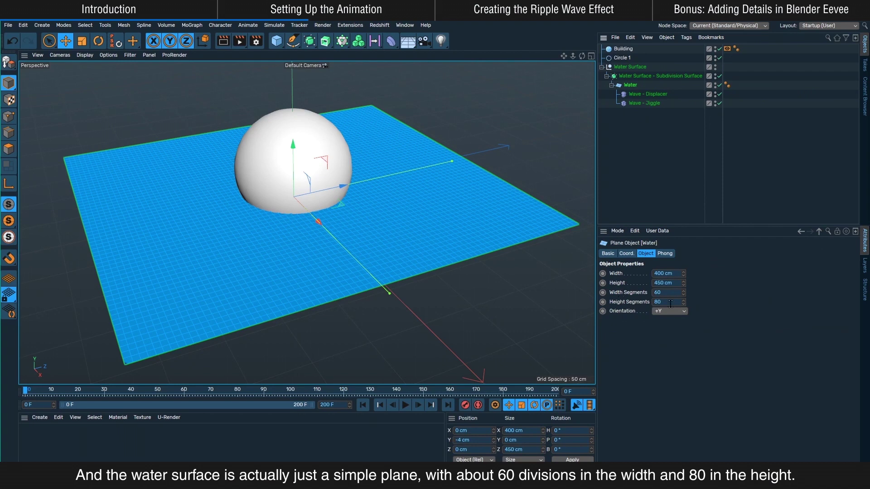
pyautogui.click(403, 238)
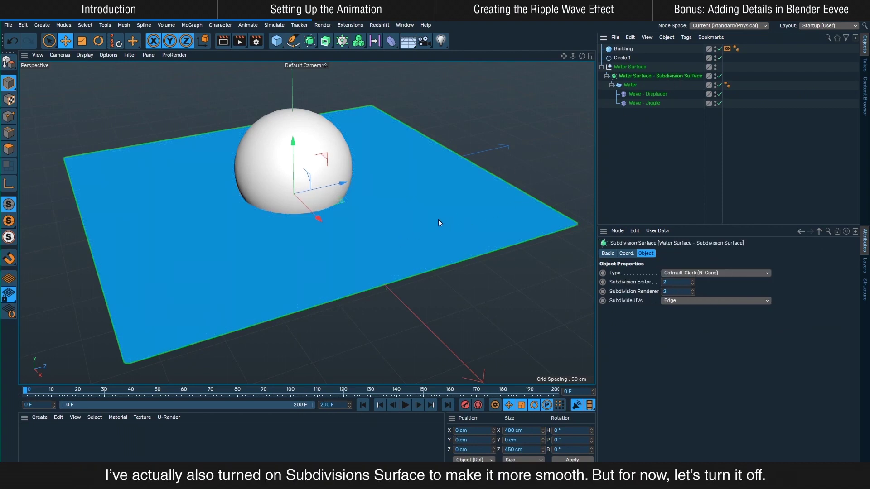
pyautogui.click(677, 134)
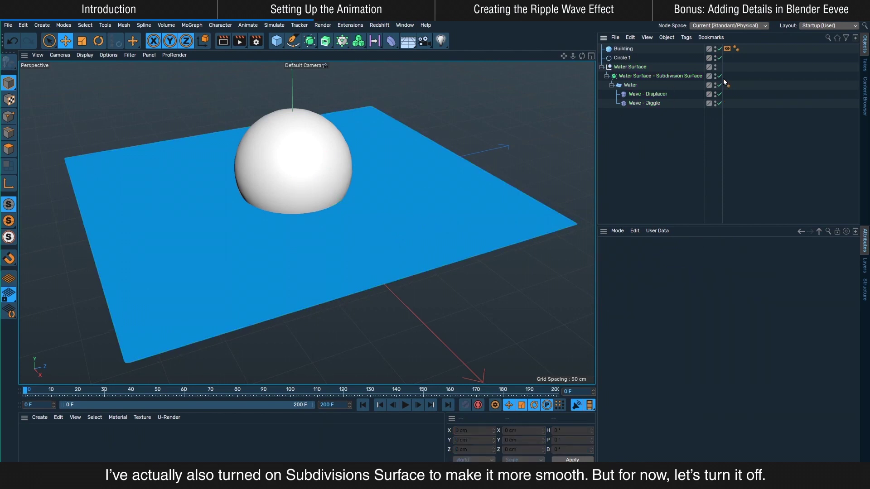
pyautogui.click(719, 75)
pyautogui.click(630, 85)
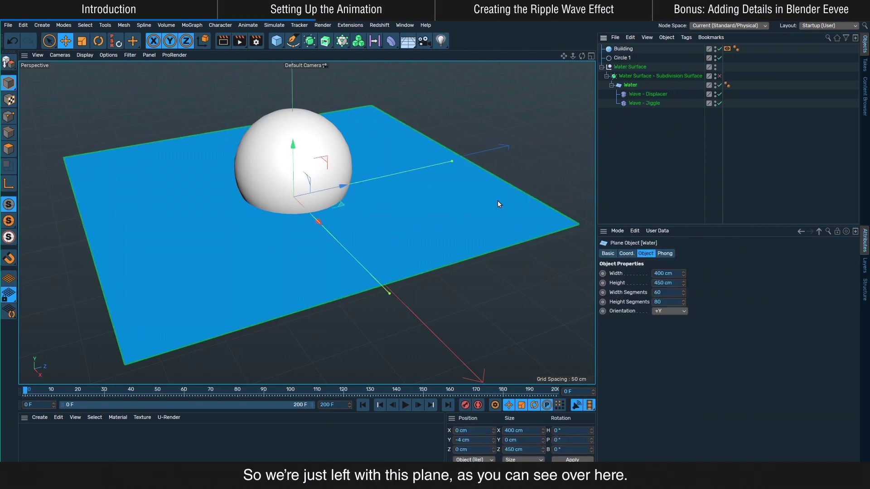
# Step: Set the viewport display to Gouraud Shading (Lines) to inspect the water plane's mesh
pyautogui.click(59, 55)
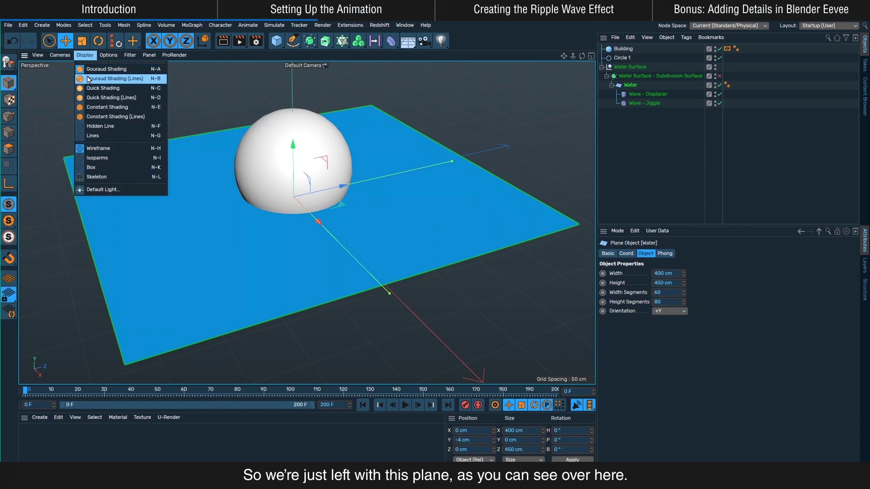
pyautogui.click(90, 81)
pyautogui.keyDown('alt'); pyautogui.moveTo(398, 195); pyautogui.dragTo(383, 247); pyautogui.keyUp('alt')
# Step: Delete the Wave - Displacer and Wave - Jiggle deformers under the Water plane
pyautogui.click(668, 108)
pyautogui.click(655, 94)
pyautogui.click(654, 103)
pyautogui.click(677, 109)
pyautogui.click(657, 95)
pyautogui.keyDown('ctrl'); pyautogui.click(648, 103); pyautogui.keyUp('ctrl')
pyautogui.press('Delete')
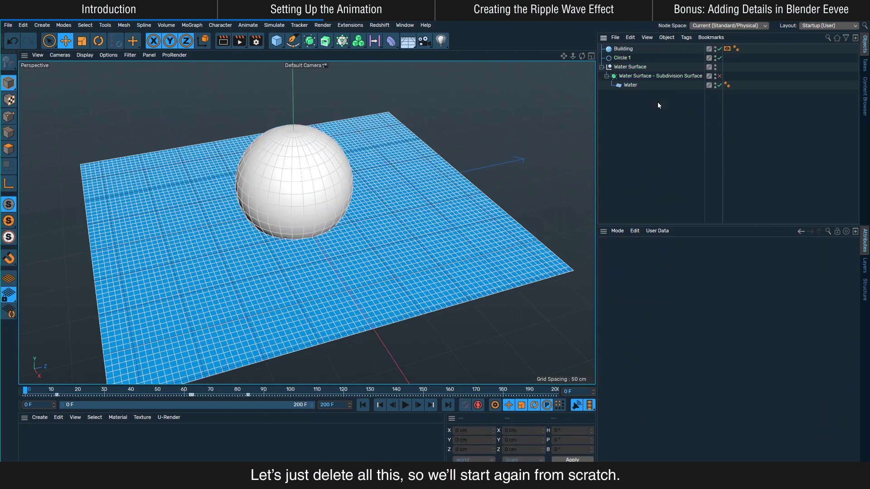
# Step: Return the viewport display to plain Gouraud Shading
pyautogui.keyDown('alt'); pyautogui.moveTo(512, 198); pyautogui.dragTo(527, 182, button='middle'); pyautogui.keyUp('alt')
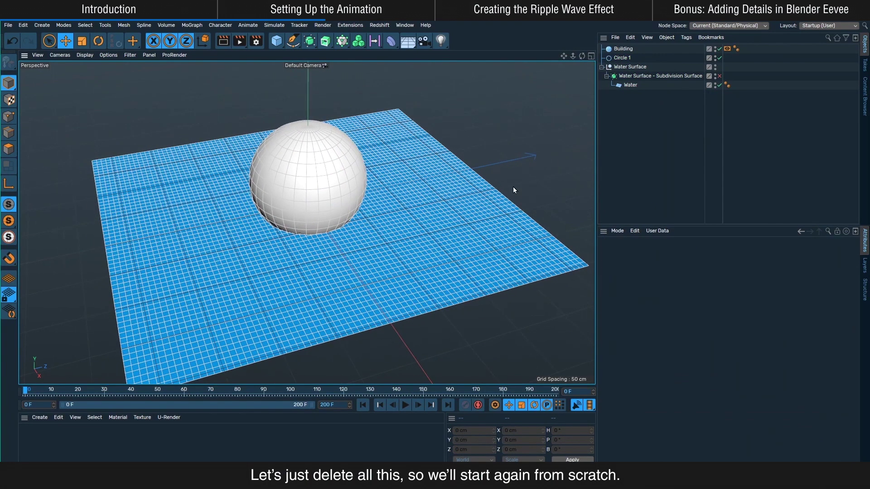
pyautogui.click(85, 55)
pyautogui.click(100, 66)
pyautogui.keyDown('alt'); pyautogui.moveTo(197, 118); pyautogui.dragTo(195, 99, button='middle'); pyautogui.keyUp('alt')
pyautogui.moveTo(181, 101)
pyautogui.keyDown('alt'); pyautogui.mouseDown()
pyautogui.moveTo(196, 111)
pyautogui.moveTo(190, 112)
pyautogui.mouseUp(); pyautogui.keyUp('alt')
# Step: Open the F-Curve timeline for the Building and display its Position Y track, keeping the sphere visible beside it
pyautogui.click(625, 49)
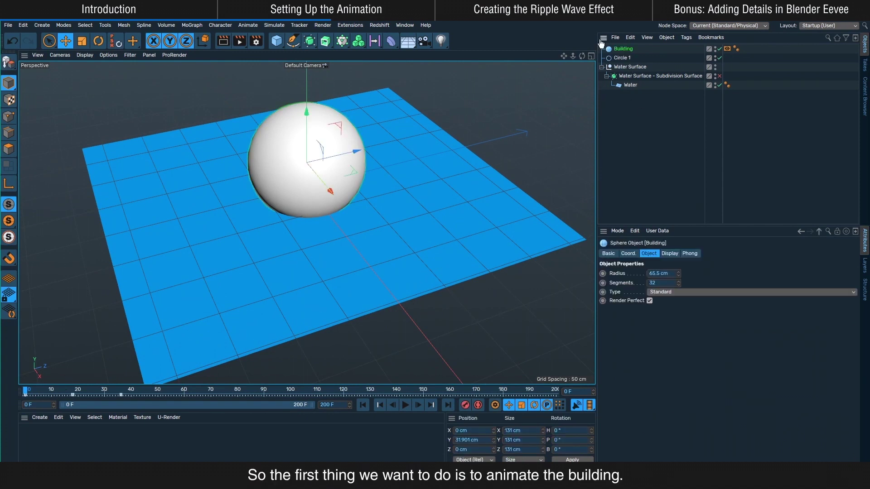
pyautogui.hotkey('alt', 'shift', 'F3')
pyautogui.keyDown('alt'); pyautogui.moveTo(646, 325); pyautogui.dragTo(659, 322, button='middle'); pyautogui.keyUp('alt')
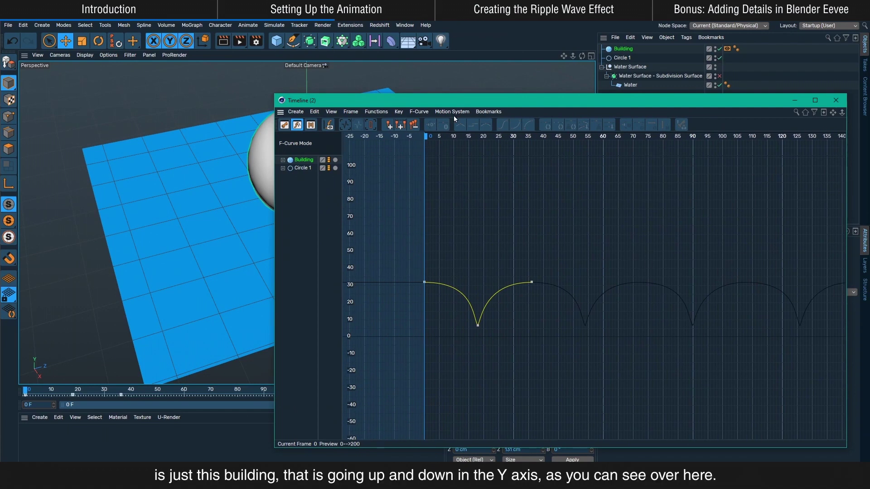
pyautogui.moveTo(455, 101); pyautogui.dragTo(594, 115)
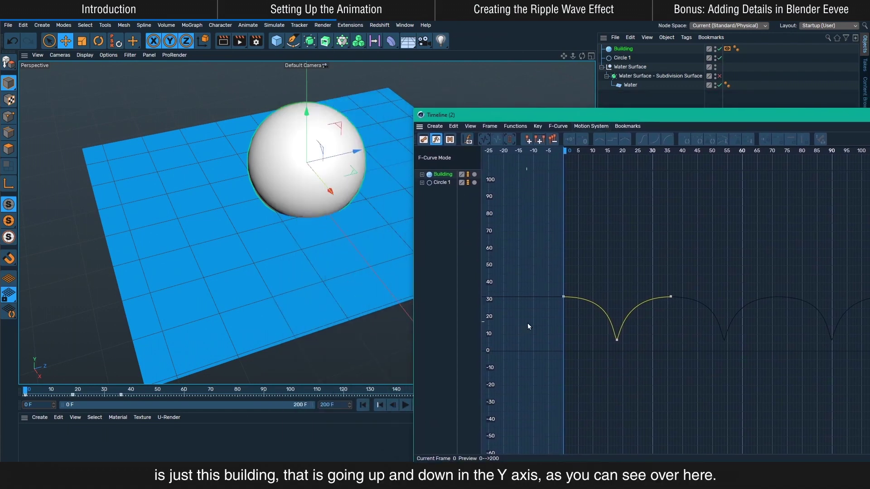
pyautogui.click(422, 174)
pyautogui.keyDown('alt'); pyautogui.moveTo(616, 333); pyautogui.dragTo(591, 325, button='middle'); pyautogui.keyUp('alt')
pyautogui.keyDown('alt'); pyautogui.moveTo(616, 333); pyautogui.dragTo(621, 299, button='right'); pyautogui.keyUp('alt')
pyautogui.keyDown('alt'); pyautogui.moveTo(612, 299); pyautogui.dragTo(653, 302, button='middle'); pyautogui.keyUp('alt')
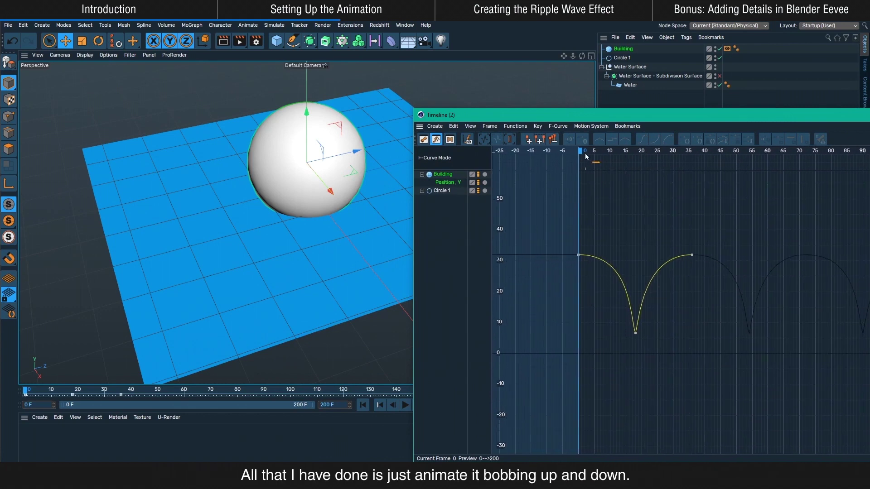
# Step: Scrub the timeline and examine the Building's repeating Position Y curve against its bobbing motion
pyautogui.moveTo(584, 153); pyautogui.dragTo(791, 154)
pyautogui.moveTo(762, 208); pyautogui.dragTo(649, 229, button='middle')
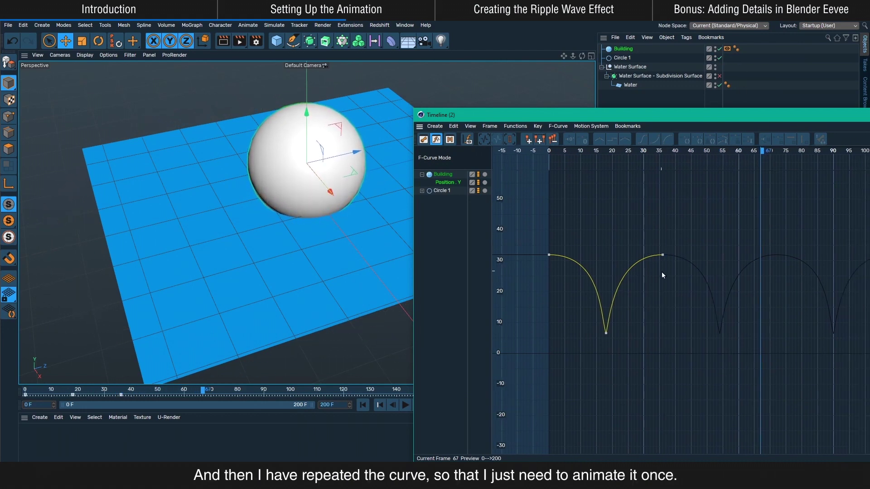
pyautogui.moveTo(834, 277); pyautogui.dragTo(670, 248, button='middle')
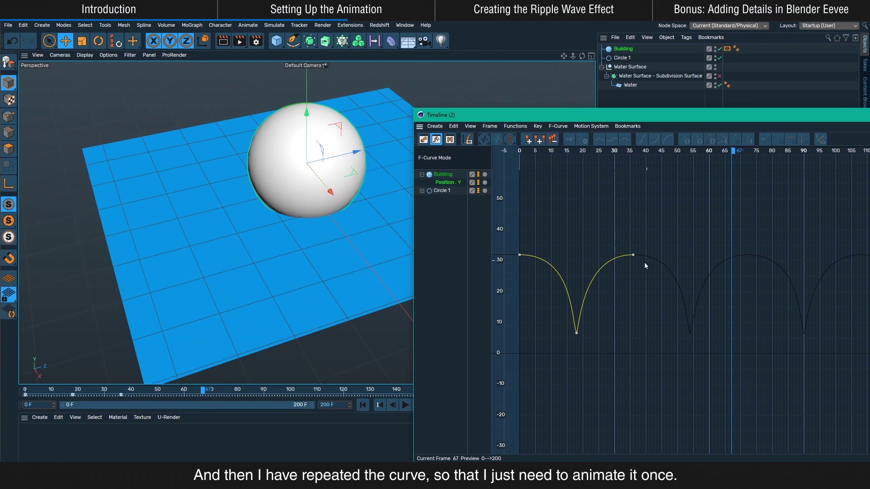
pyautogui.keyDown('alt'); pyautogui.moveTo(600, 242); pyautogui.dragTo(622, 240, button='middle'); pyautogui.keyUp('alt')
pyautogui.moveTo(568, 151); pyautogui.dragTo(651, 152)
pyautogui.keyDown('alt'); pyautogui.moveTo(690, 209); pyautogui.dragTo(762, 117, button='right'); pyautogui.keyUp('alt')
# Step: Show only Circle 1's animation curve in the F-Curve timeline and frame its full rise and drop
pyautogui.click(624, 58)
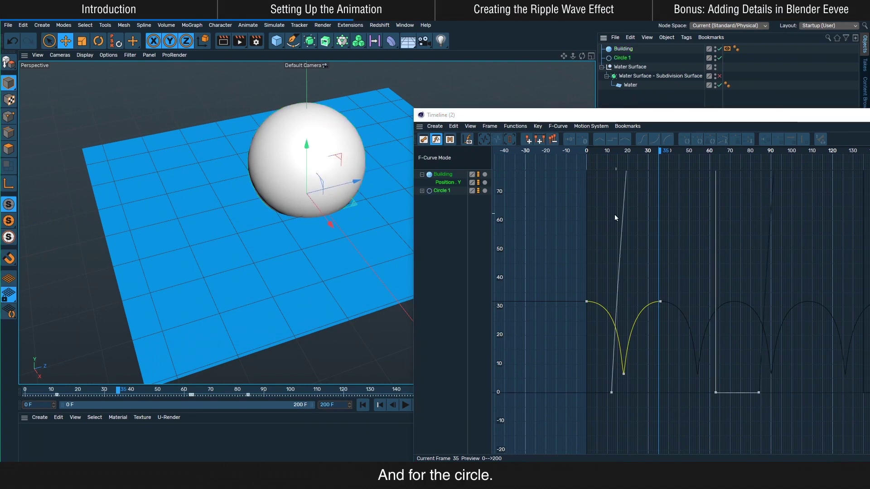
pyautogui.click(428, 215)
pyautogui.click(439, 191)
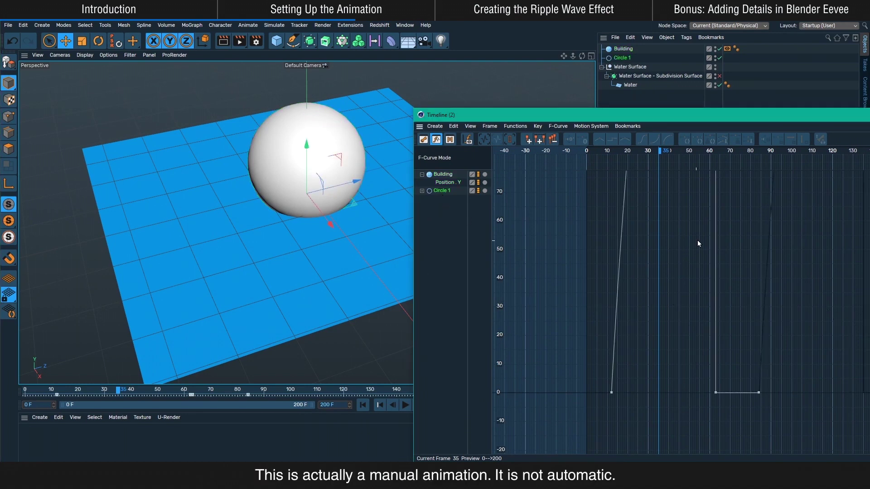
pyautogui.keyDown('alt'); pyautogui.moveTo(700, 236); pyautogui.dragTo(707, 320, button='right'); pyautogui.keyUp('alt')
pyautogui.keyDown('alt'); pyautogui.moveTo(687, 203); pyautogui.dragTo(665, 295, button='middle'); pyautogui.keyUp('alt')
pyautogui.keyDown('alt'); pyautogui.moveTo(666, 250); pyautogui.dragTo(693, 252, button='right'); pyautogui.keyUp('alt')
pyautogui.keyDown('alt'); pyautogui.moveTo(667, 250); pyautogui.dragTo(669, 282, button='middle'); pyautogui.keyUp('alt')
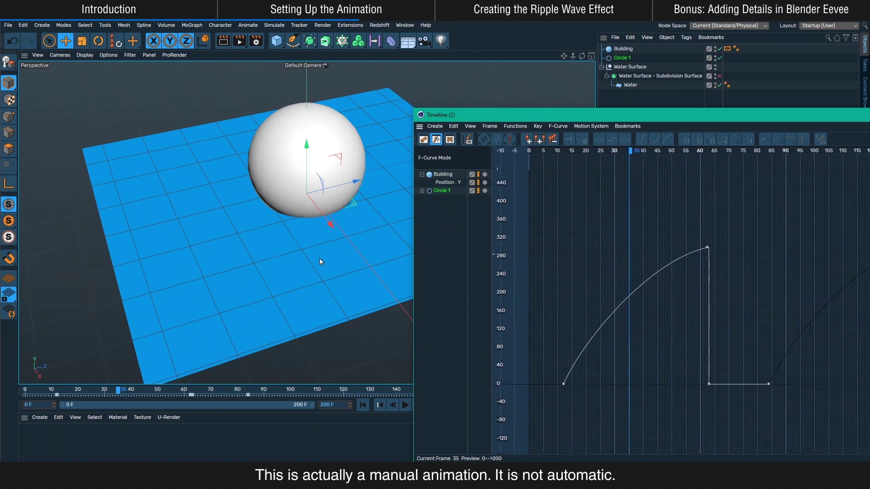
# Step: Disable the Water plane so that the circle spline can be seen in the viewport
pyautogui.keyDown('alt'); pyautogui.moveTo(320, 262); pyautogui.dragTo(317, 230); pyautogui.keyUp('alt')
pyautogui.click(630, 67)
pyautogui.click(720, 86)
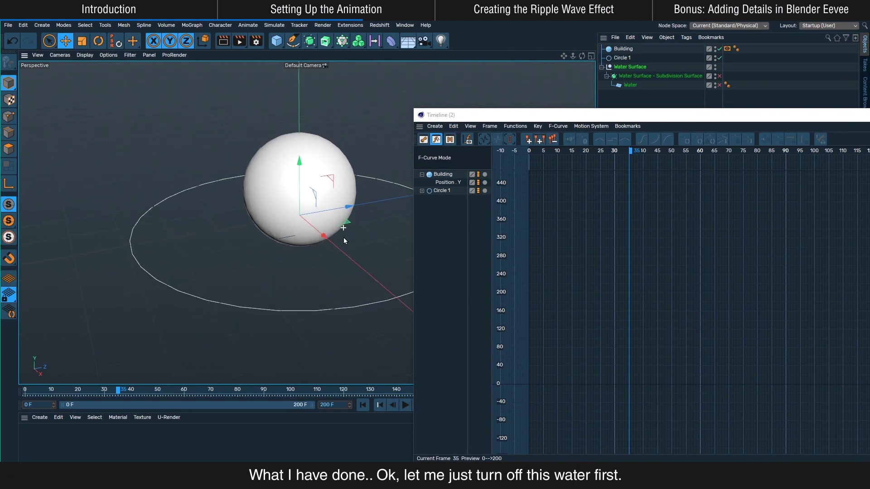
# Step: Examine Circle 1's animated Radius by scrubbing to frame 62 and reviewing its curve in the F-Curve timeline
pyautogui.click(625, 57)
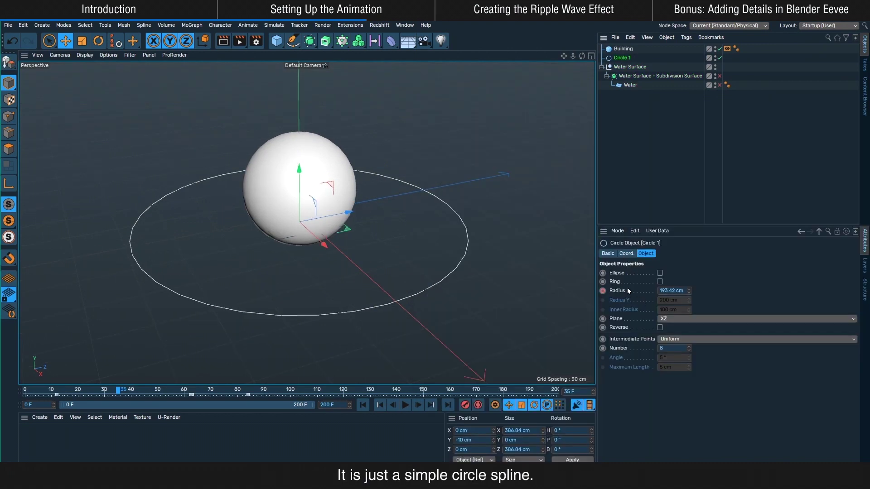
pyautogui.click(624, 291)
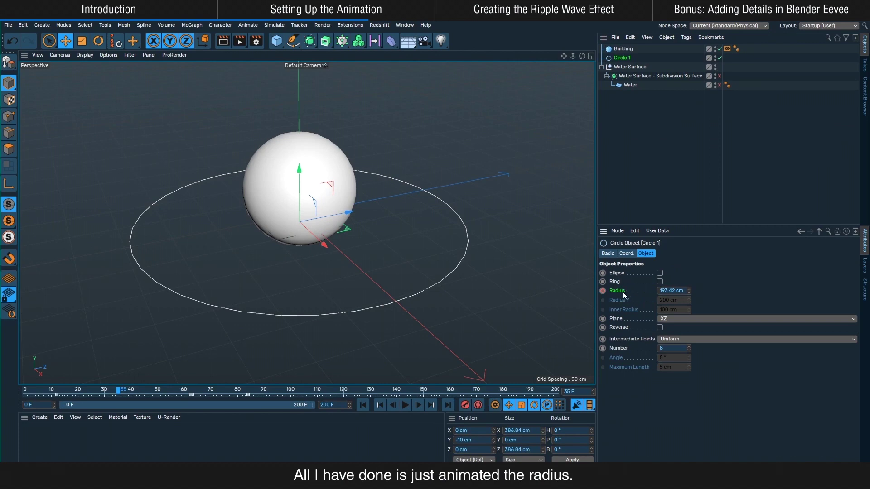
pyautogui.moveTo(40, 389); pyautogui.dragTo(188, 393)
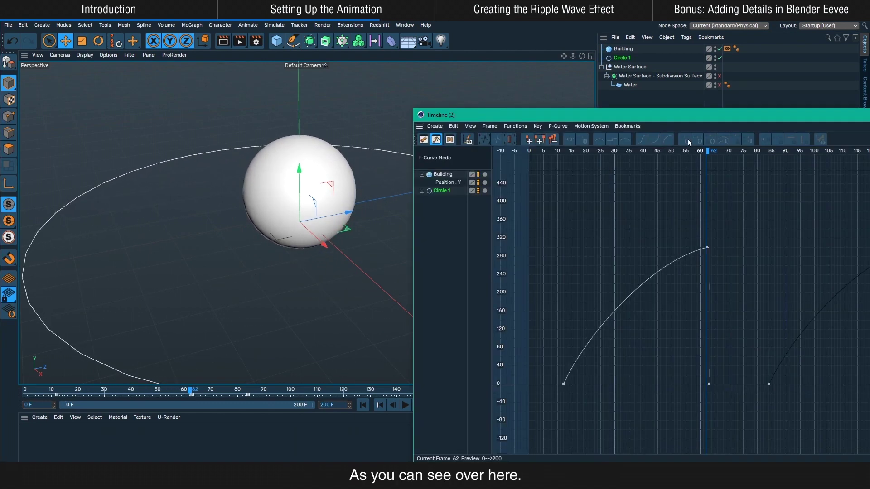
pyautogui.moveTo(596, 116); pyautogui.dragTo(514, 105)
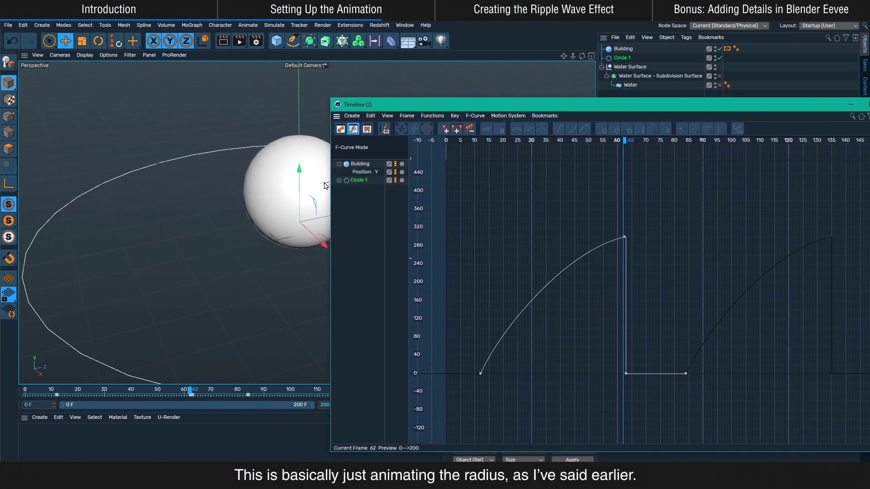
# Step: Expand Circle 1's Radius track and scrub to frame 110 to examine the circle's repeated expansion
pyautogui.click(339, 180)
pyautogui.click(486, 140)
pyautogui.moveTo(509, 106); pyautogui.dragTo(566, 91)
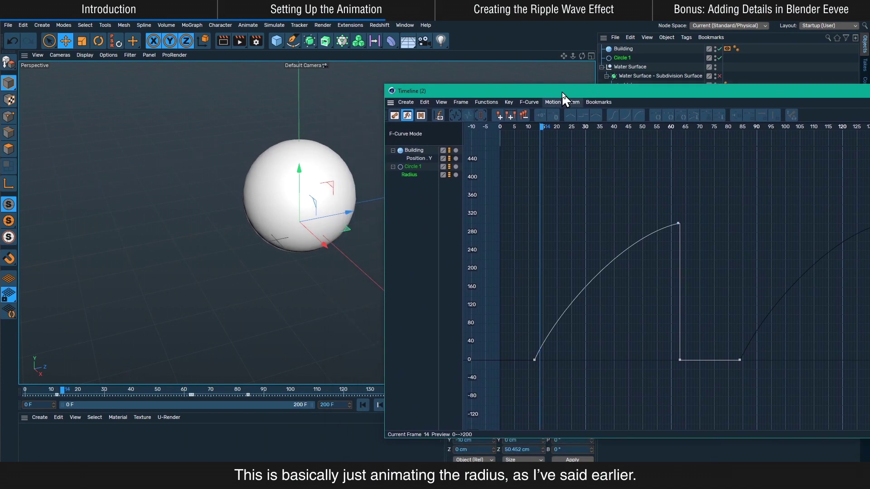
pyautogui.moveTo(547, 127); pyautogui.dragTo(769, 131)
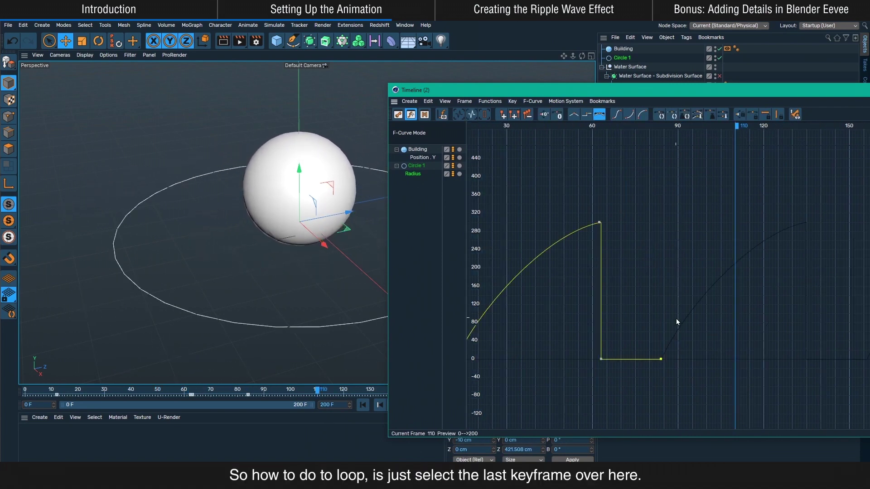
# Step: Select the last keyframe of Circle 1's Radius curve and set its Track After behaviour to Repeat After
pyautogui.keyDown('alt'); pyautogui.moveTo(676, 318); pyautogui.dragTo(680, 328, button='middle'); pyautogui.keyUp('alt')
pyautogui.moveTo(660, 308); pyautogui.dragTo(700, 363)
pyautogui.keyDown('alt'); pyautogui.moveTo(680, 361); pyautogui.dragTo(699, 361, button='middle'); pyautogui.keyUp('alt')
pyautogui.moveTo(692, 327); pyautogui.dragTo(738, 380)
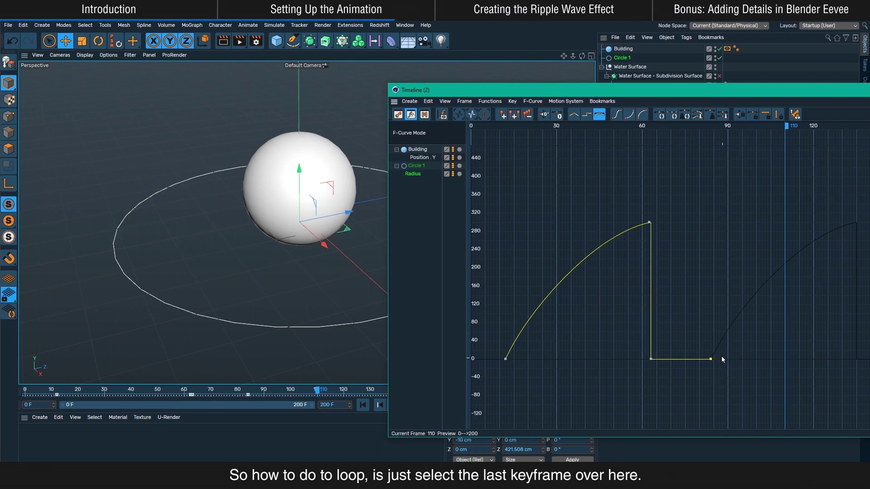
pyautogui.click(490, 101)
pyautogui.moveTo(526, 101)
pyautogui.moveTo(498, 103)
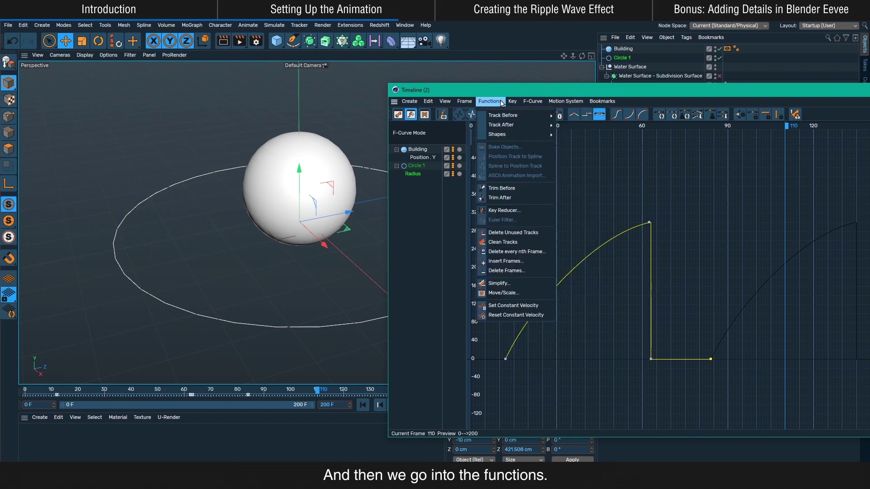
pyautogui.moveTo(516, 125)
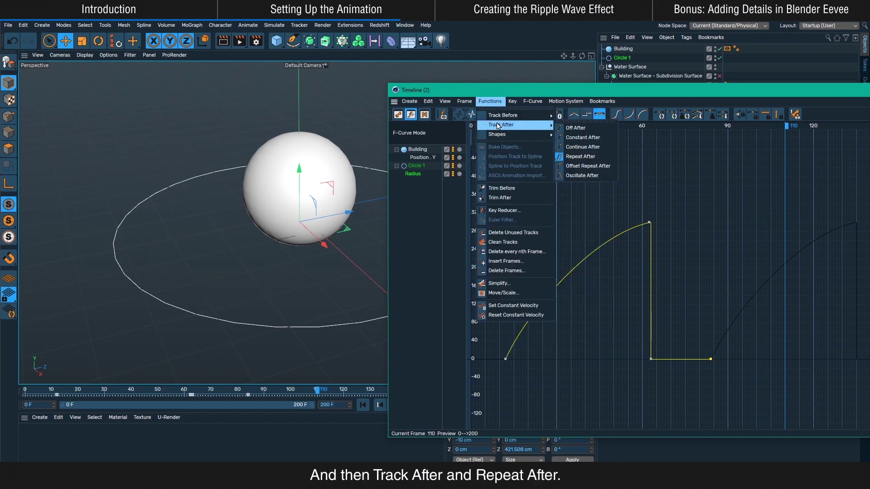
pyautogui.click(585, 156)
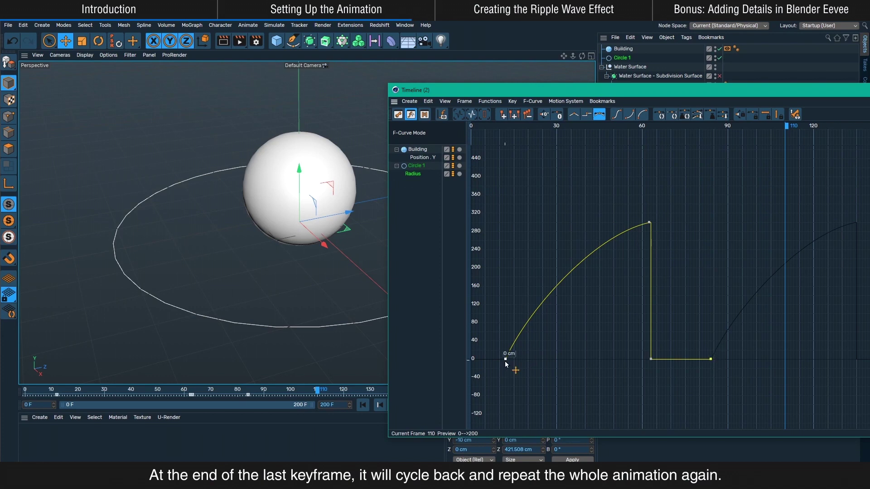
# Step: Examine the repeated cycles of Circle 1's Radius curve and compare the Building and Circle 1 tracks
pyautogui.keyDown('alt'); pyautogui.moveTo(745, 360); pyautogui.dragTo(757, 357, button='middle'); pyautogui.keyUp('alt')
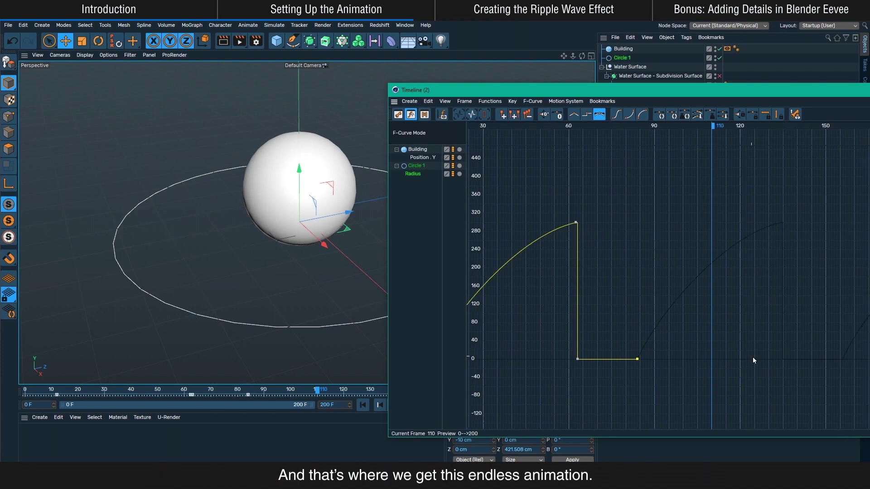
pyautogui.keyDown('alt'); pyautogui.moveTo(757, 357); pyautogui.dragTo(763, 353, button='right'); pyautogui.keyUp('alt')
pyautogui.keyDown('alt'); pyautogui.moveTo(763, 354); pyautogui.dragTo(758, 352, button='middle'); pyautogui.keyUp('alt')
pyautogui.keyDown('alt'); pyautogui.moveTo(758, 352); pyautogui.dragTo(809, 350, button='right'); pyautogui.keyUp('alt')
pyautogui.keyDown('alt'); pyautogui.moveTo(808, 349); pyautogui.dragTo(792, 314, button='middle'); pyautogui.keyUp('alt')
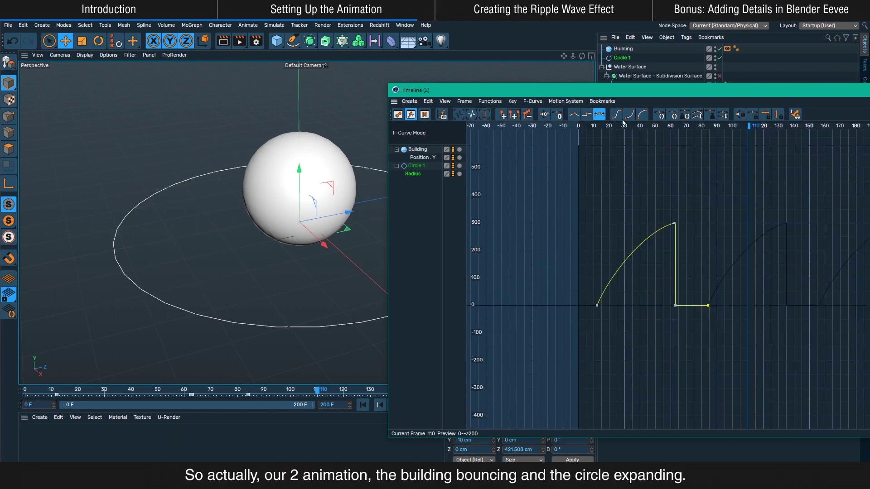
pyautogui.click(626, 50)
pyautogui.click(622, 57)
pyautogui.click(624, 49)
pyautogui.click(622, 57)
pyautogui.keyDown('alt'); pyautogui.moveTo(733, 167); pyautogui.dragTo(670, 197, button='middle'); pyautogui.keyUp('alt')
pyautogui.keyDown('alt'); pyautogui.moveTo(671, 197); pyautogui.dragTo(677, 192, button='right'); pyautogui.keyUp('alt')
pyautogui.keyDown('alt'); pyautogui.moveTo(648, 200); pyautogui.dragTo(659, 213, button='middle'); pyautogui.keyUp('alt')
pyautogui.keyDown('alt'); pyautogui.moveTo(659, 213); pyautogui.dragTo(638, 204, button='right'); pyautogui.keyUp('alt')
# Step: Scrub to frame 32 and review the Building and Circle 1 keyframes in the Dope Sheet
pyautogui.moveTo(520, 129); pyautogui.dragTo(569, 145)
pyautogui.click(398, 115)
pyautogui.keyDown('alt'); pyautogui.moveTo(653, 196); pyautogui.dragTo(702, 198, button='middle'); pyautogui.keyUp('alt')
pyautogui.click(703, 198)
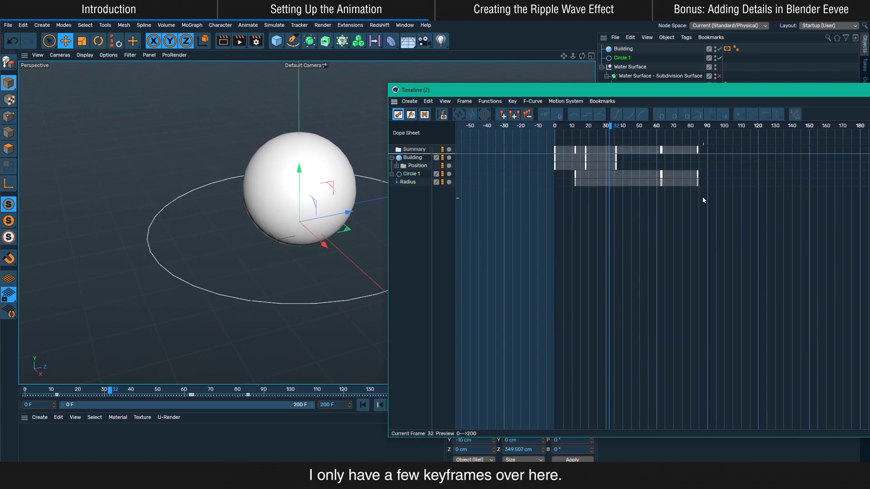
# Step: Show the Building's Position Y and Circle 1's Radius curves together in F-Curve mode and scrub to frame 198
pyautogui.click(411, 115)
pyautogui.click(422, 158)
pyautogui.keyDown('ctrl'); pyautogui.click(413, 174); pyautogui.keyUp('ctrl')
pyautogui.keyDown('alt'); pyautogui.moveTo(625, 219); pyautogui.dragTo(583, 203, button='middle'); pyautogui.keyUp('alt')
pyautogui.moveTo(557, 131); pyautogui.dragTo(836, 126)
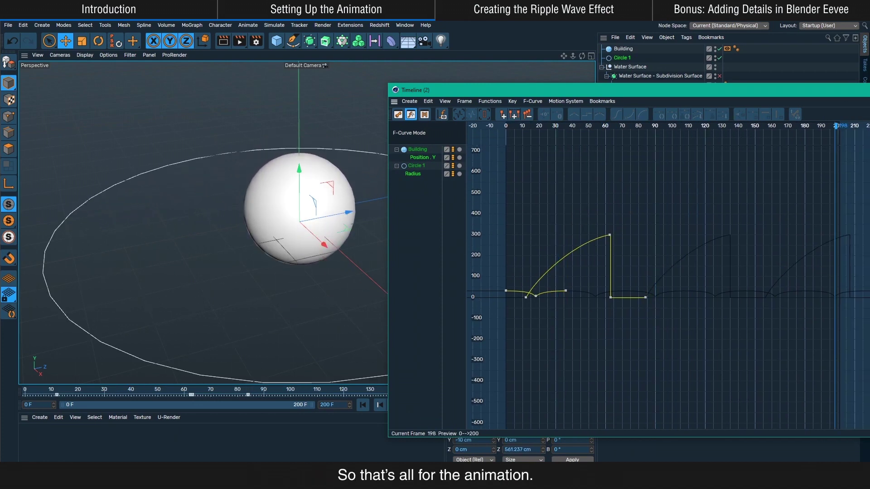
# Step: Leave the timeline and inspect the animated Building and Circle 1 objects in the viewport
pyautogui.click(671, 107)
pyautogui.keyDown('alt'); pyautogui.moveTo(342, 246); pyautogui.dragTo(354, 224); pyautogui.keyUp('alt')
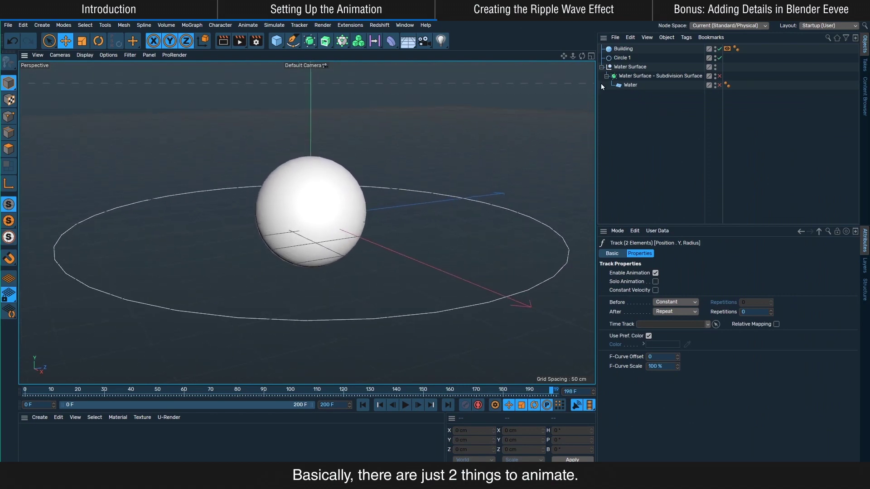
pyautogui.click(621, 49)
pyautogui.click(621, 58)
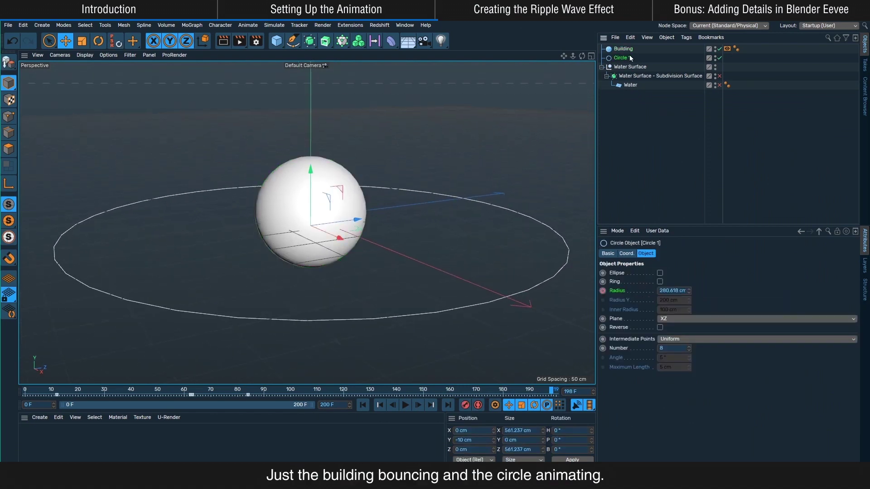
pyautogui.scroll(3, 317, 243)
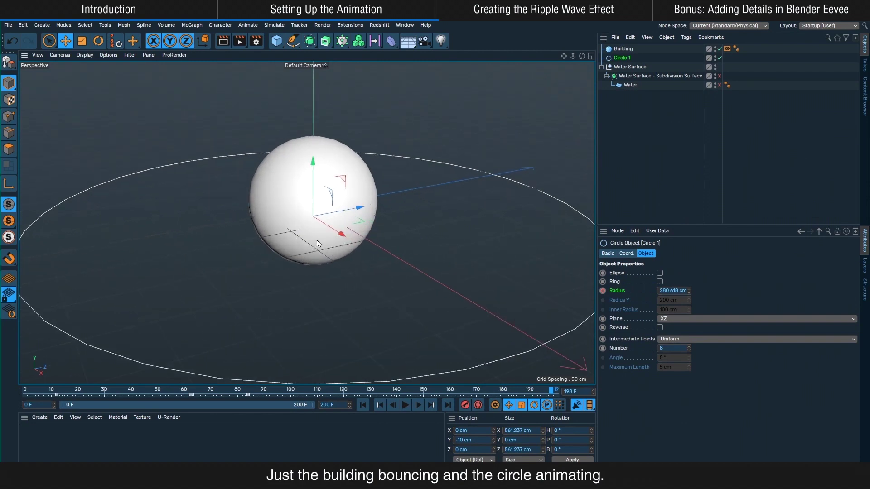
pyautogui.keyDown('alt'); pyautogui.moveTo(317, 243); pyautogui.dragTo(304, 229, button='middle'); pyautogui.keyUp('alt')
pyautogui.keyDown('alt'); pyautogui.moveTo(312, 235); pyautogui.dragTo(314, 241); pyautogui.keyUp('alt')
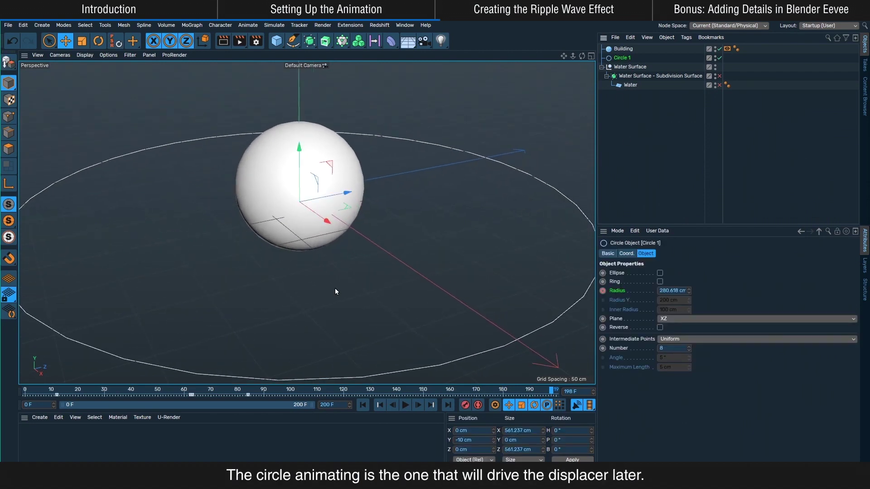
pyautogui.scroll(-3, 334, 237)
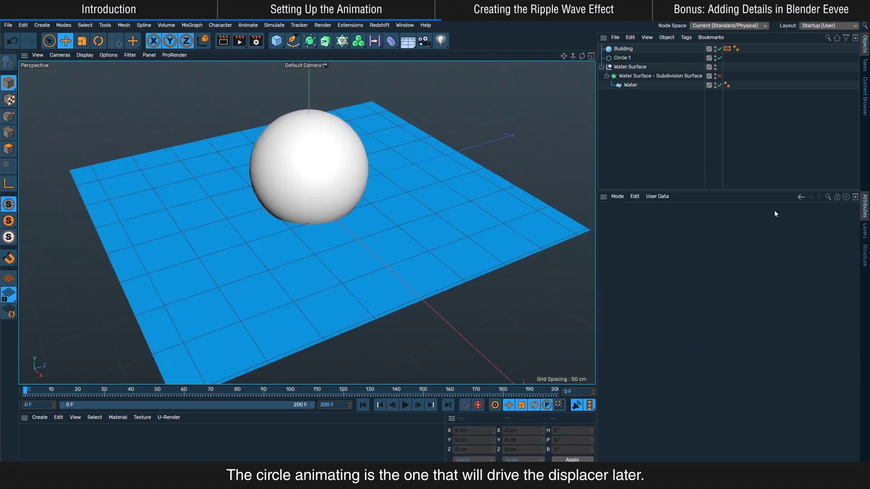
# Step: Add a Displacer deformer and make it a child of the Water plane
pyautogui.click(632, 86)
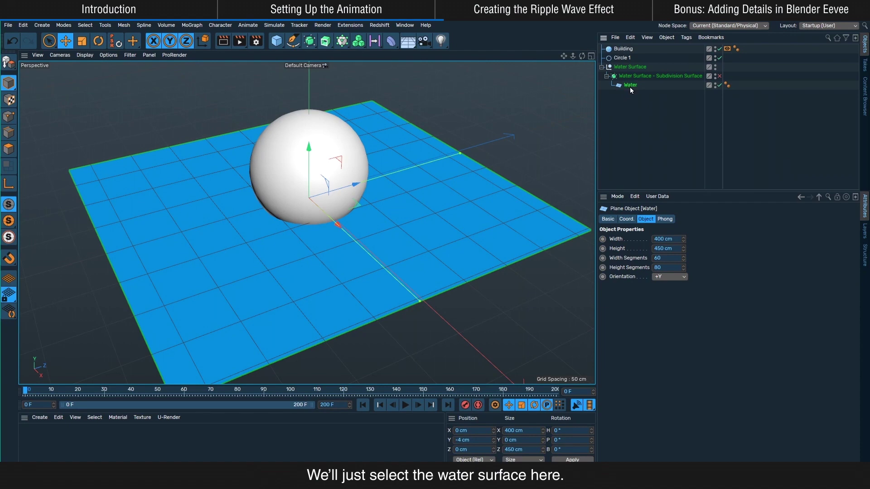
pyautogui.hotkey('shift', 'c')
pyautogui.write('disp')
pyautogui.press('Return')
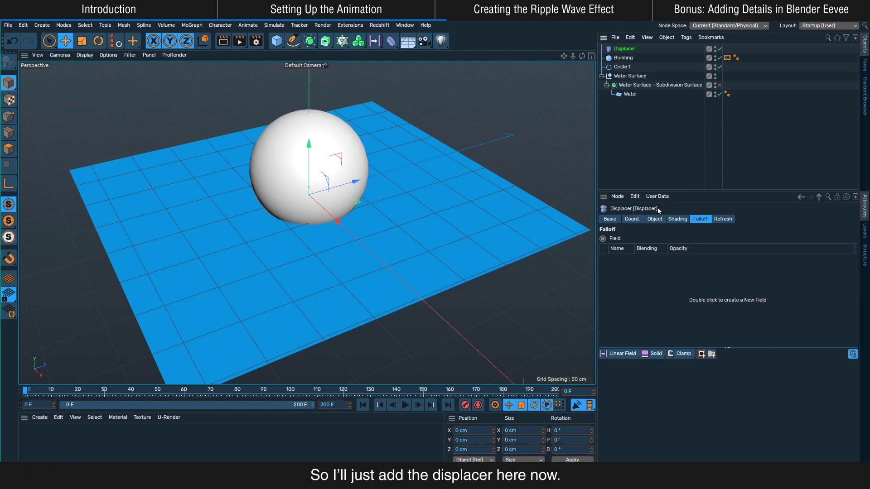
pyautogui.moveTo(629, 88); pyautogui.dragTo(630, 95)
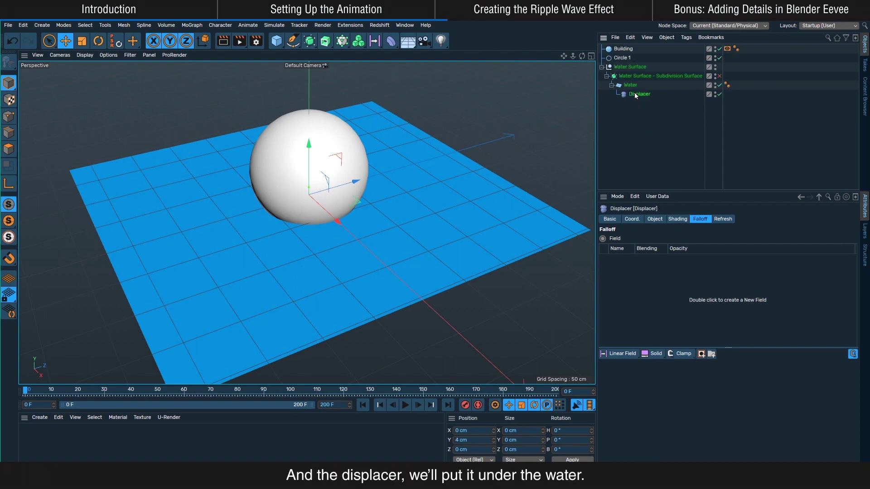
# Step: Assign a solid white Color shader to the Displacer's shading
pyautogui.click(660, 218)
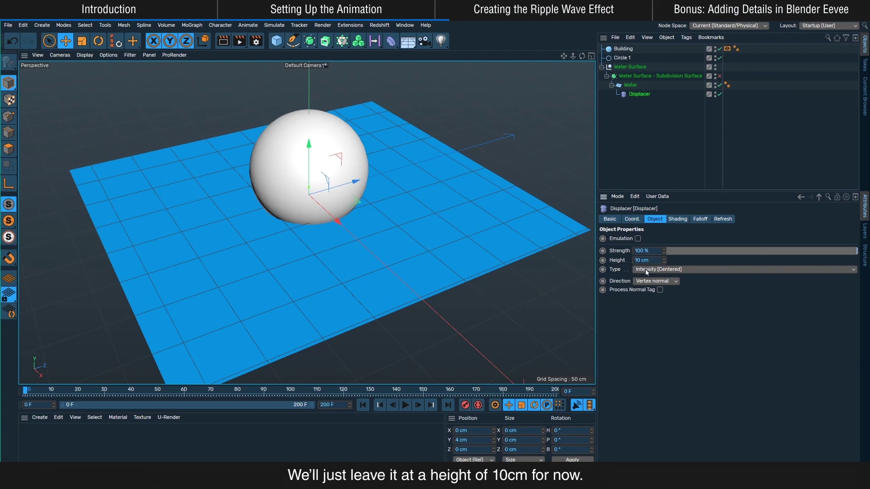
pyautogui.click(678, 219)
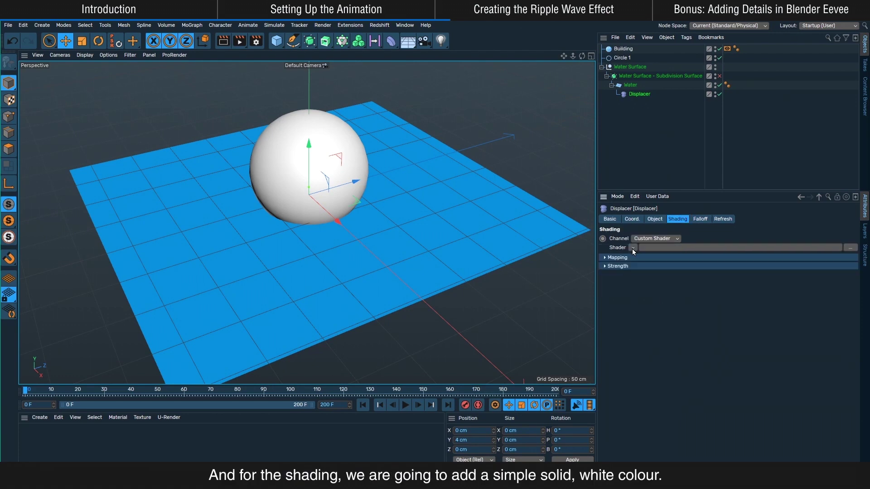
pyautogui.click(633, 248)
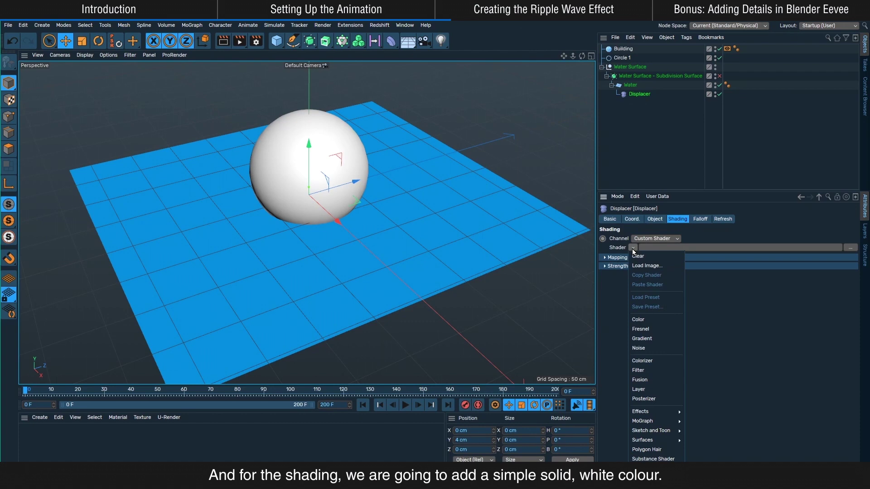
pyautogui.click(649, 321)
pyautogui.click(700, 246)
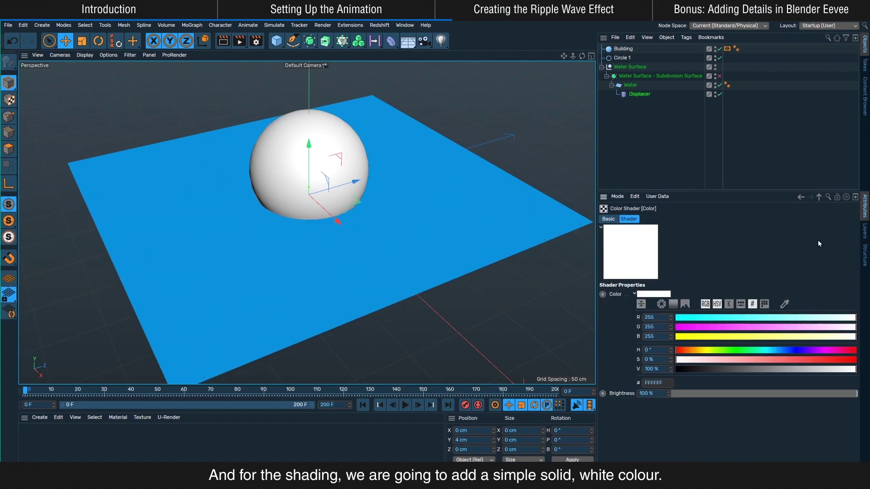
pyautogui.click(817, 198)
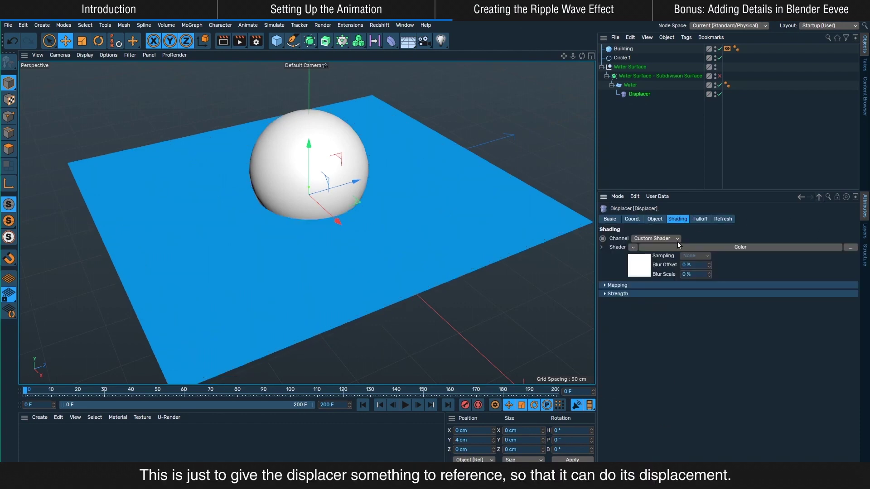
# Step: Add Circle 1 as a field in the Displacer's Falloff
pyautogui.click(655, 220)
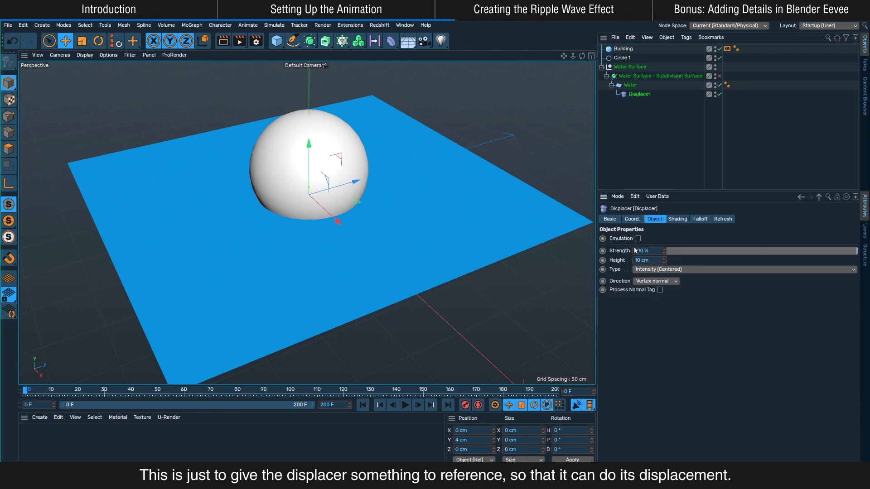
pyautogui.click(676, 219)
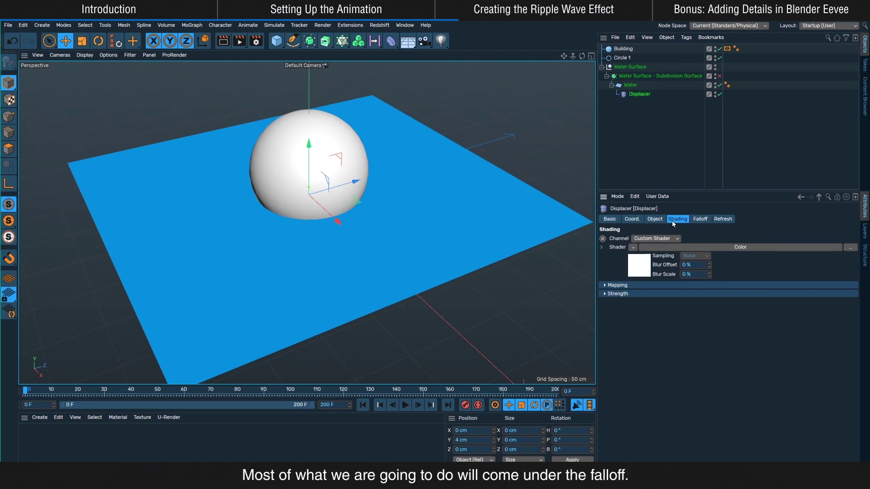
pyautogui.click(700, 219)
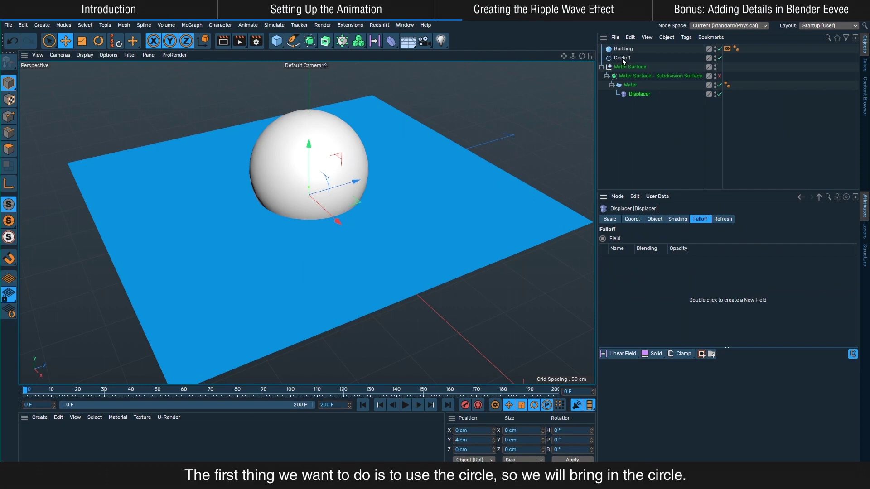
pyautogui.moveTo(622, 59); pyautogui.dragTo(644, 268)
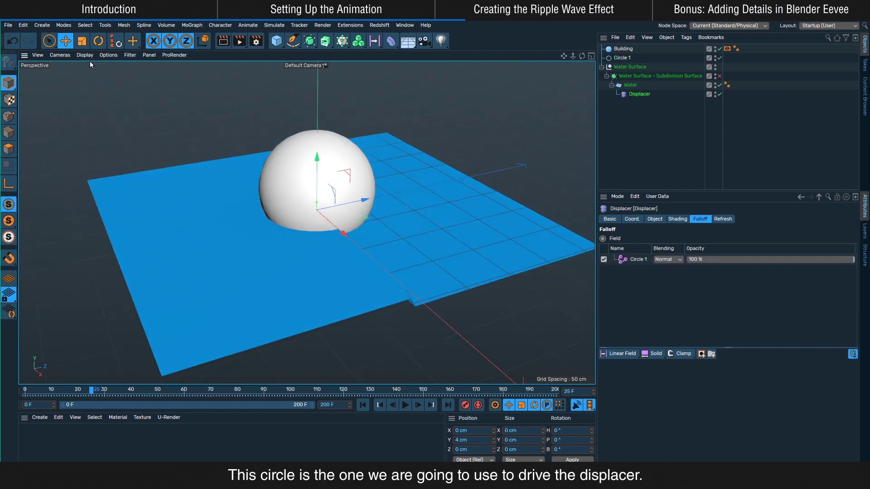
# Step: Switch the viewport to shading with mesh lines and inspect the displacement step across the Water plane
pyautogui.click(84, 55)
pyautogui.click(97, 76)
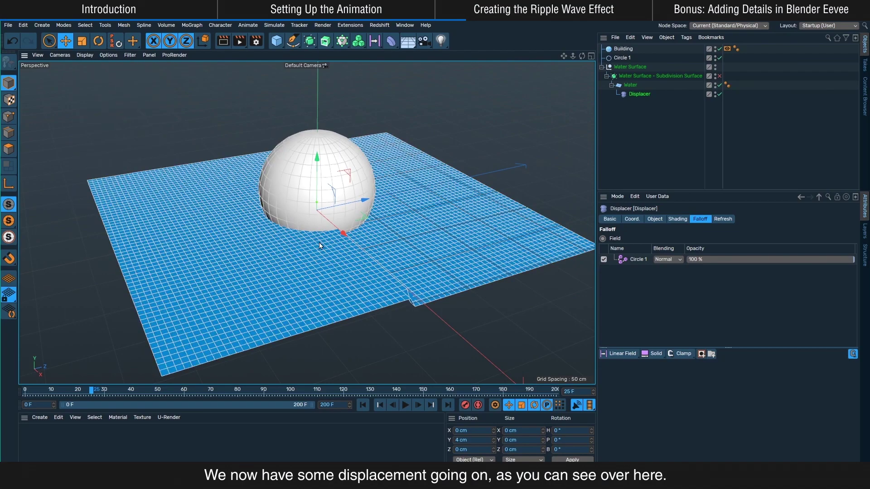
pyautogui.keyDown('alt'); pyautogui.moveTo(320, 247); pyautogui.dragTo(349, 312); pyautogui.keyUp('alt')
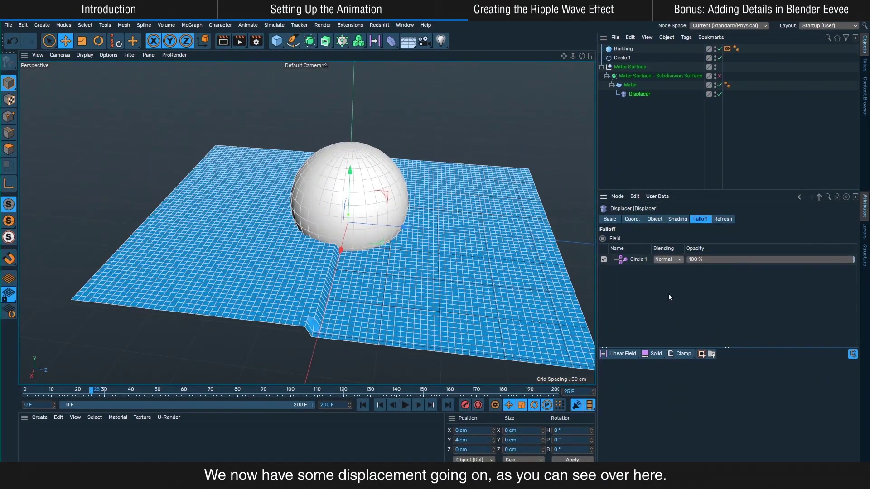
pyautogui.click(633, 262)
pyautogui.click(316, 357)
pyautogui.keyDown('alt'); pyautogui.moveTo(316, 357); pyautogui.dragTo(388, 247); pyautogui.keyUp('alt')
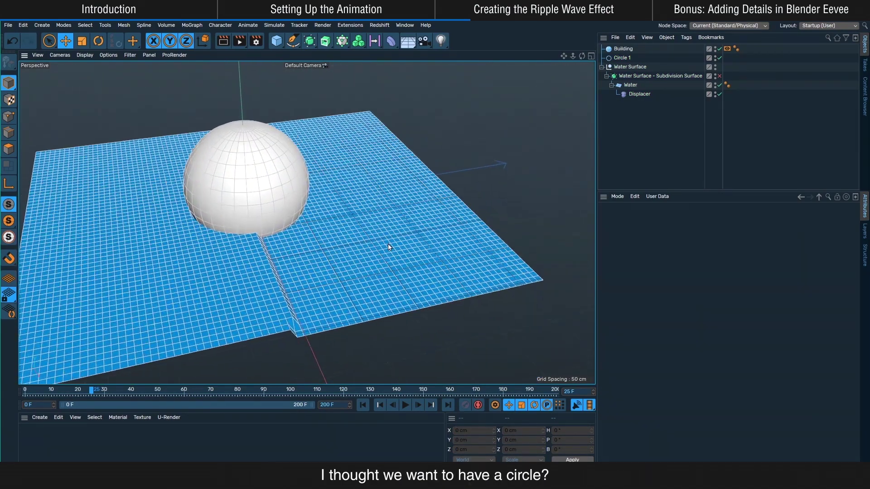
# Step: Examine the Displacer's Circle 1 spline field layer settings and the available field layer types
pyautogui.click(640, 95)
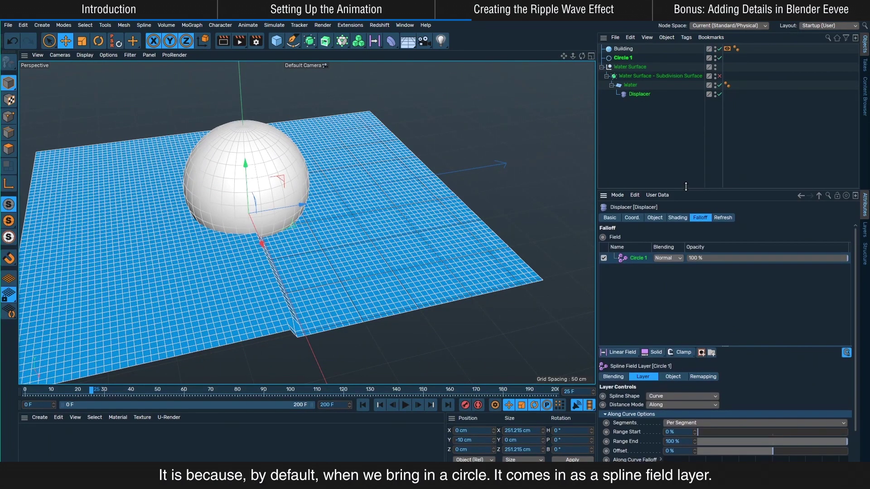
pyautogui.moveTo(688, 191); pyautogui.dragTo(688, 129)
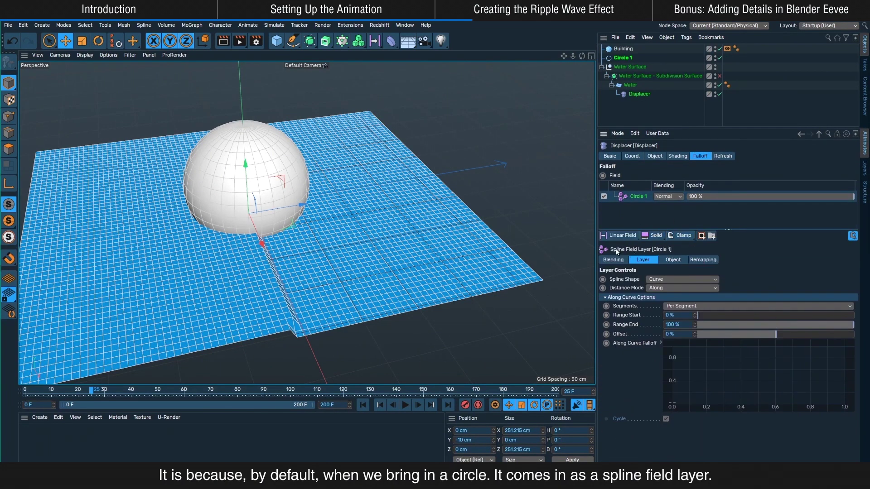
pyautogui.click(660, 238)
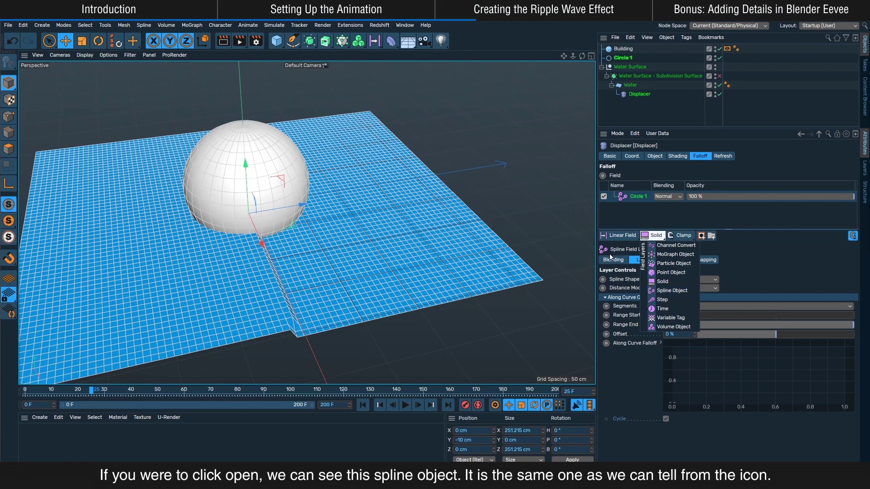
pyautogui.click(608, 208)
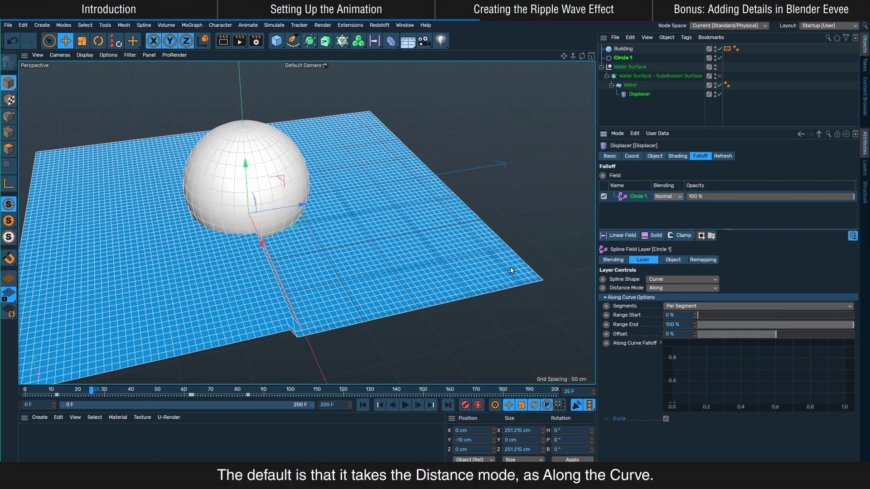
# Step: Disable the Water plane to expose the Circle 1 spline around the sphere
pyautogui.keyDown('alt'); pyautogui.moveTo(353, 269); pyautogui.dragTo(393, 262, button='middle'); pyautogui.keyUp('alt')
pyautogui.click(719, 86)
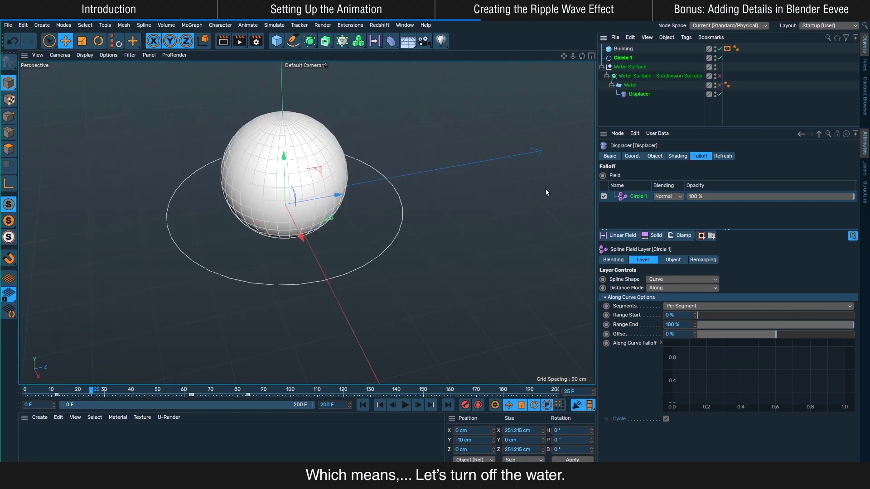
# Step: Re-enable the Water plane and set the Circle 1 field layer's Distance Mode to Radius
pyautogui.keyDown('alt'); pyautogui.moveTo(433, 243); pyautogui.dragTo(335, 254); pyautogui.keyUp('alt')
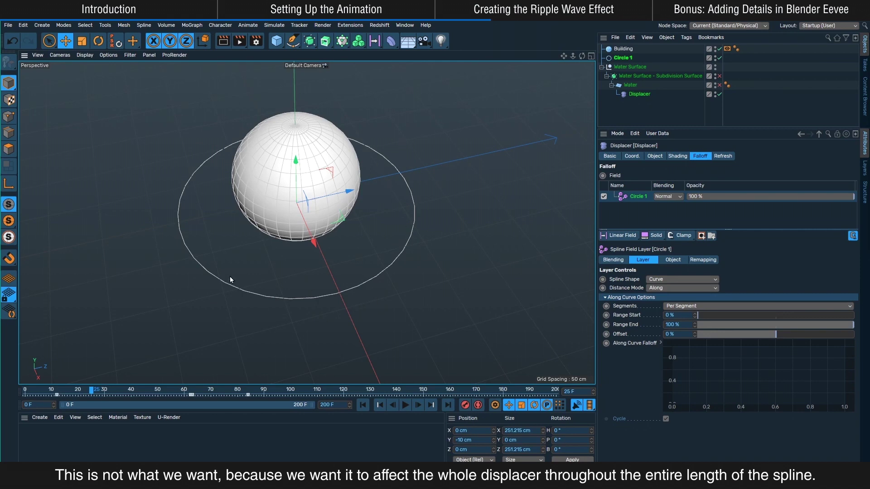
pyautogui.click(720, 85)
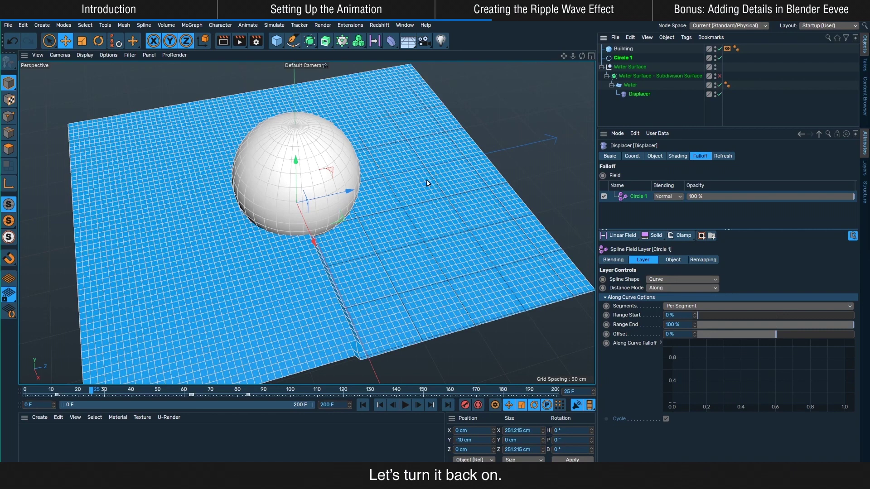
pyautogui.click(655, 288)
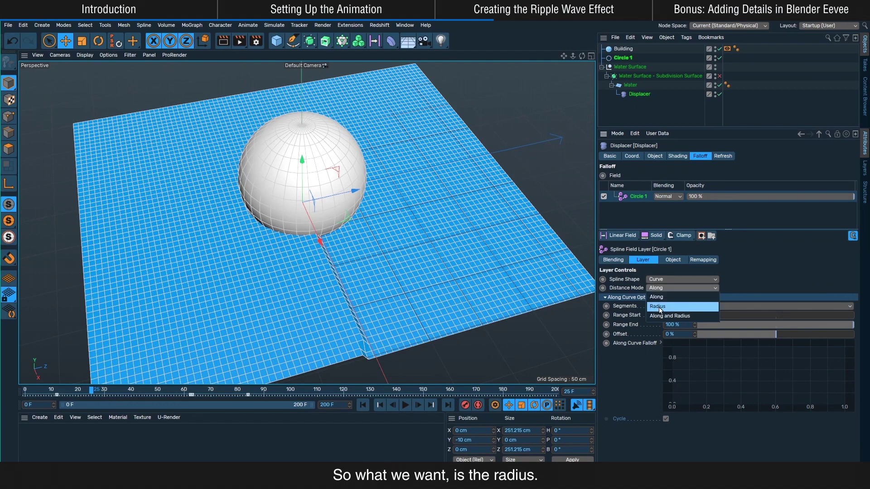
pyautogui.click(659, 306)
pyautogui.keyDown('alt'); pyautogui.moveTo(416, 273); pyautogui.dragTo(348, 249); pyautogui.keyUp('alt')
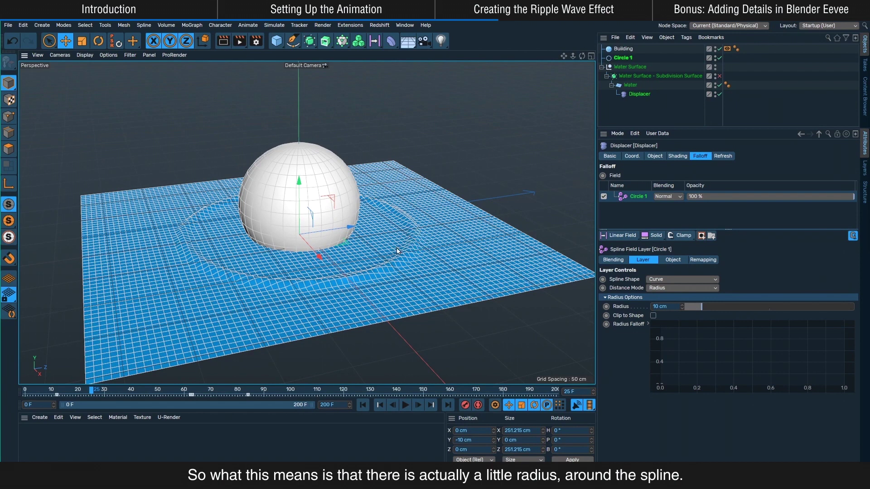
# Step: Compare the scene with and without the Water plane, and set the Circle 1 field's Radius to 12 cm
pyautogui.click(719, 86)
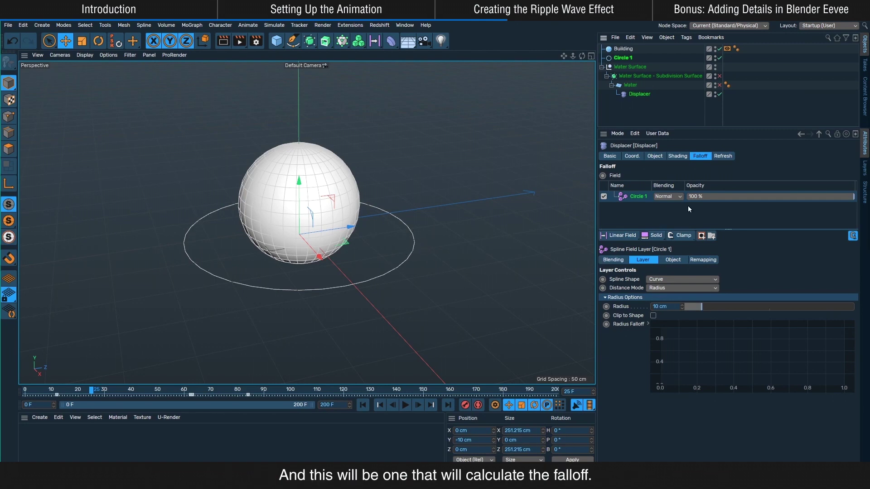
pyautogui.click(719, 86)
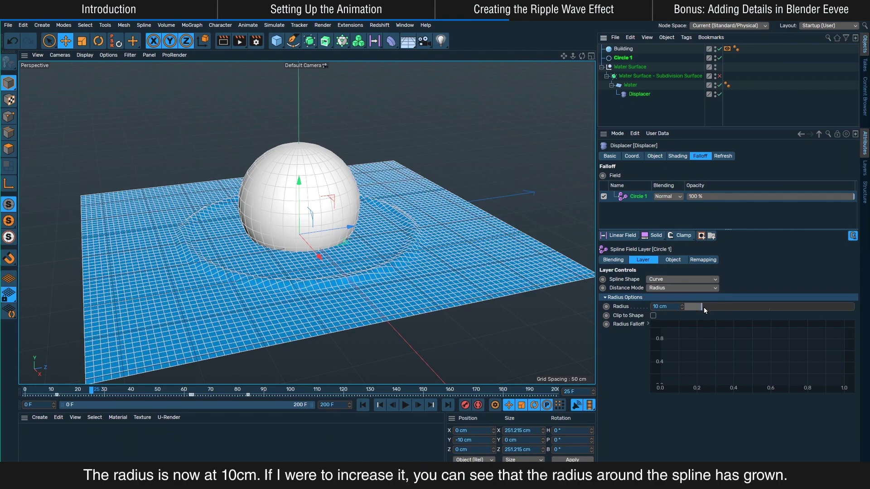
pyautogui.moveTo(703, 306); pyautogui.dragTo(724, 307)
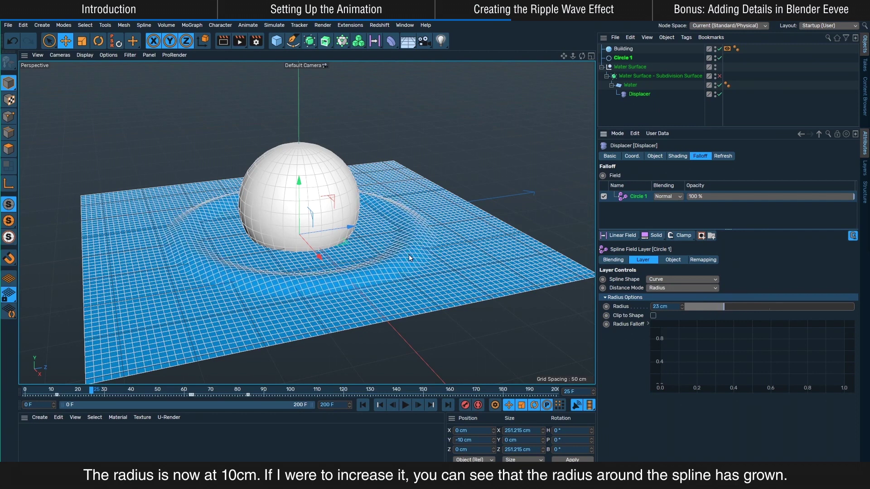
pyautogui.moveTo(723, 309); pyautogui.dragTo(705, 306)
# Step: Scrub the timeline to frame 56 to preview the ripple travelling outward, and switch to the wave profile example
pyautogui.moveTo(31, 389); pyautogui.dragTo(191, 391)
pyautogui.moveTo(58, 393); pyautogui.dragTo(174, 390)
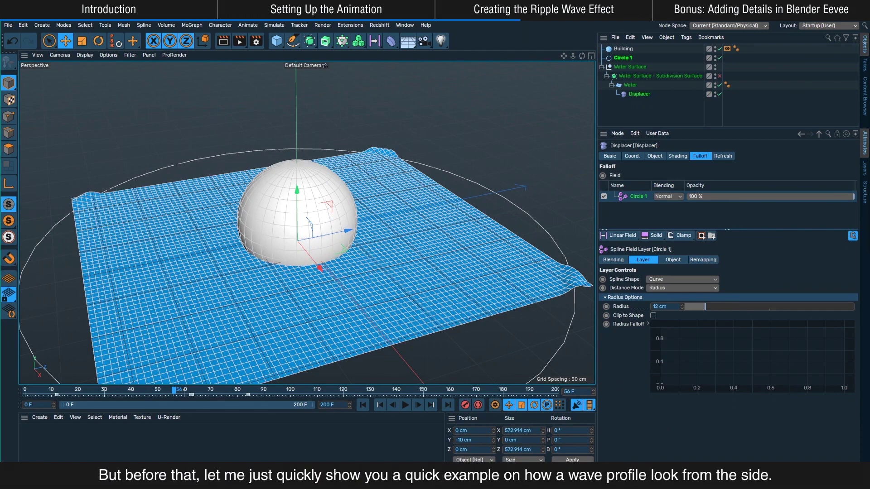
pyautogui.hotkey('alt', 'Tab')
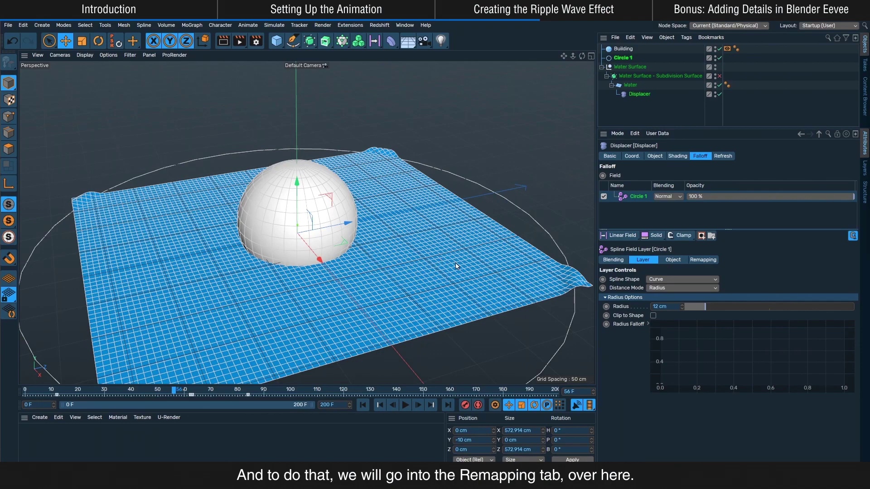
# Step: Set the Contour Mode in the Circle 1 field's Remapping to Curve and make room for the full spline graph
pyautogui.click(705, 262)
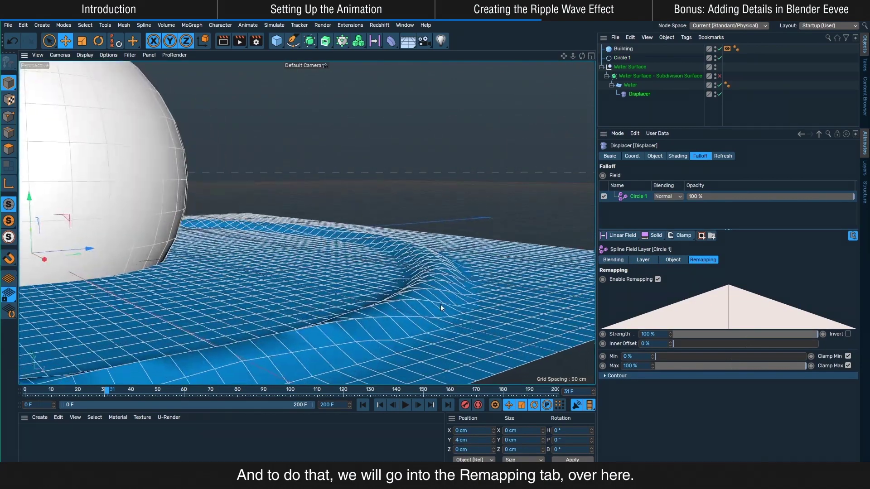
pyautogui.keyDown('alt'); pyautogui.moveTo(440, 304); pyautogui.dragTo(448, 323); pyautogui.keyUp('alt')
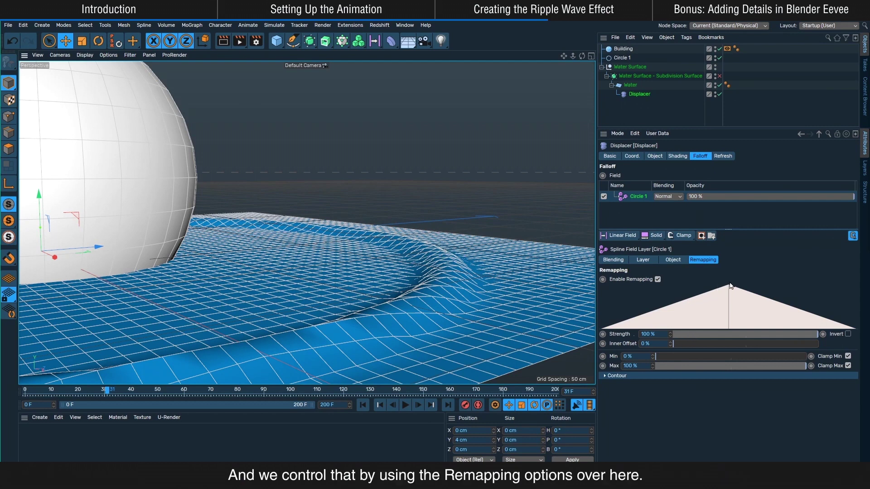
pyautogui.click(662, 375)
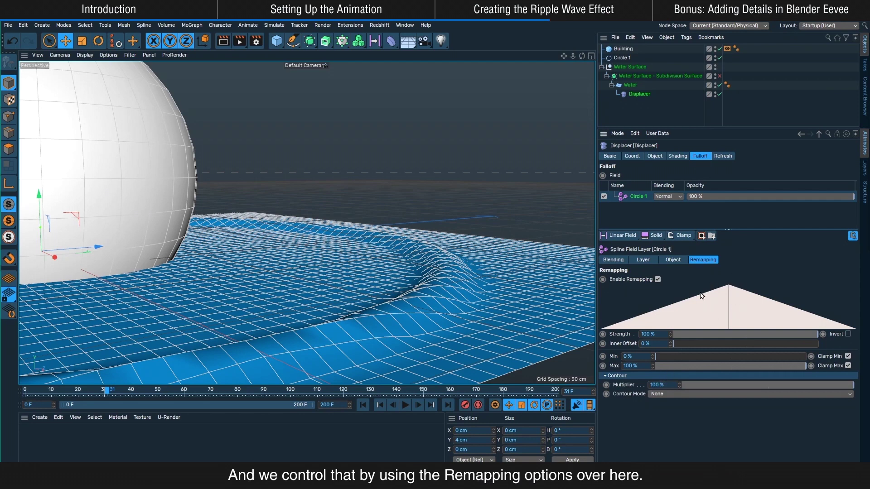
pyautogui.click(664, 394)
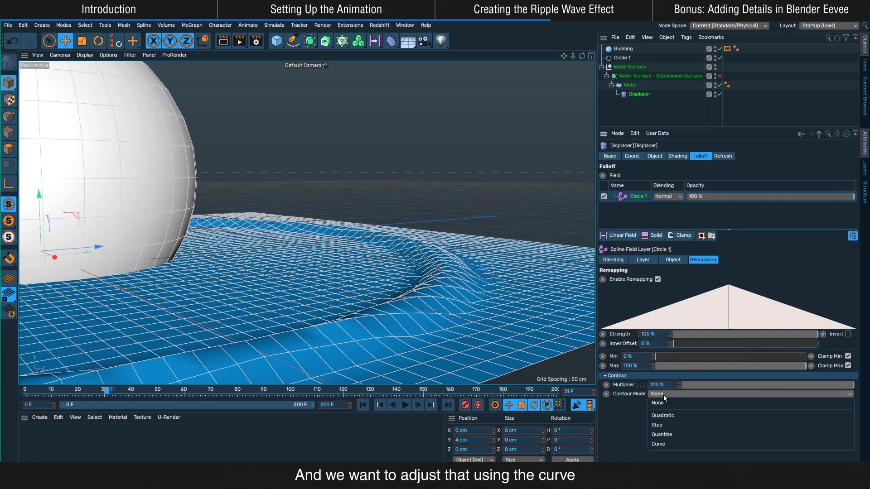
pyautogui.click(664, 445)
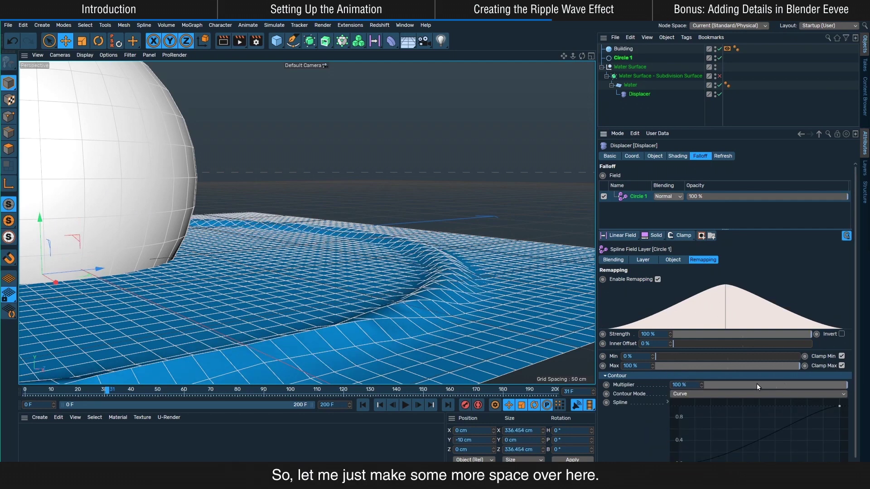
pyautogui.moveTo(689, 129); pyautogui.dragTo(691, 99)
pyautogui.moveTo(697, 200); pyautogui.dragTo(695, 180)
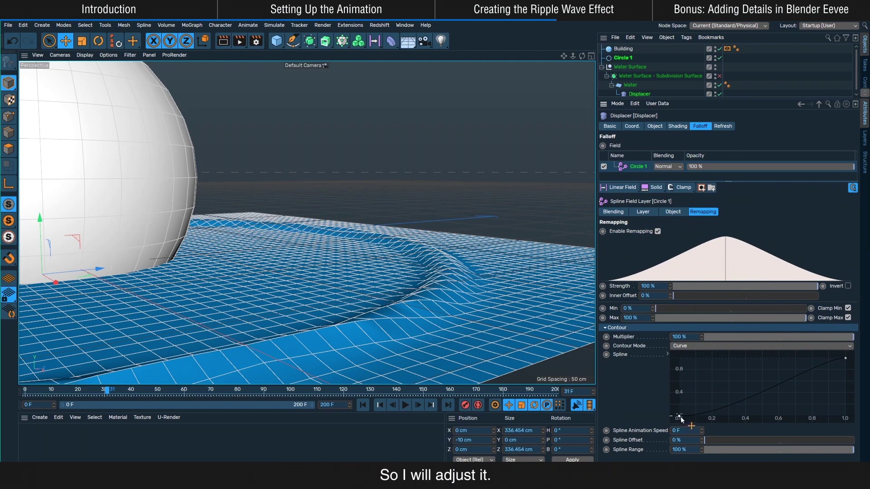
# Step: Raise the start point of the remapping contour curve to 0.5
pyautogui.moveTo(679, 417); pyautogui.dragTo(676, 391)
pyautogui.doubleClick(679, 390)
pyautogui.write('0.5')
pyautogui.press('Return')
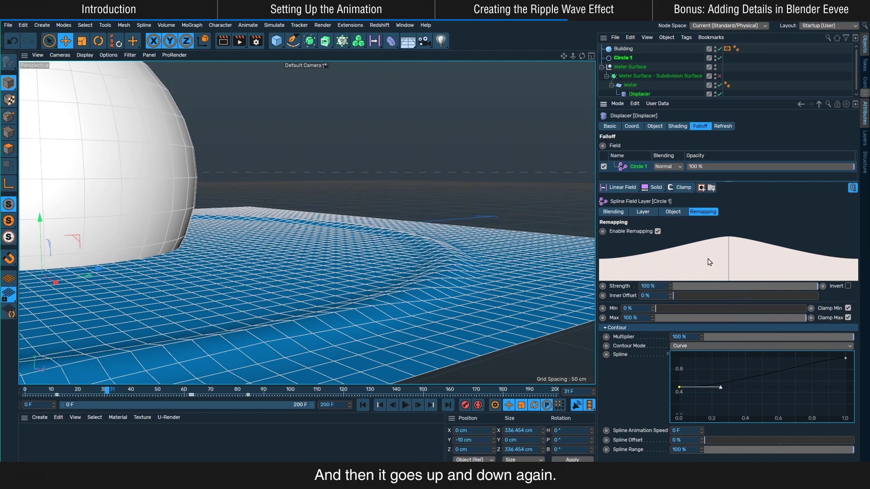
# Step: Add a contour curve point at about 0.3, lower it to near zero, and lengthen the end point's tangent to round the crest
pyautogui.click(732, 382)
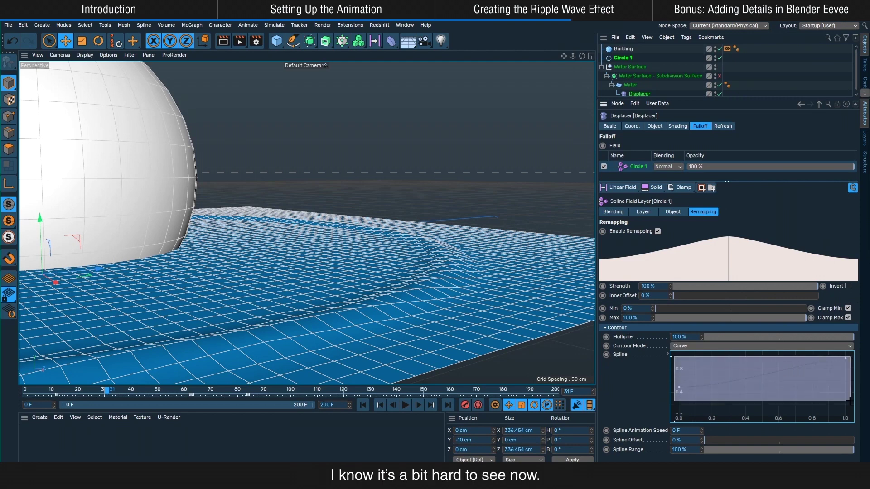
pyautogui.keyDown('ctrl'); pyautogui.click(729, 383); pyautogui.keyUp('ctrl')
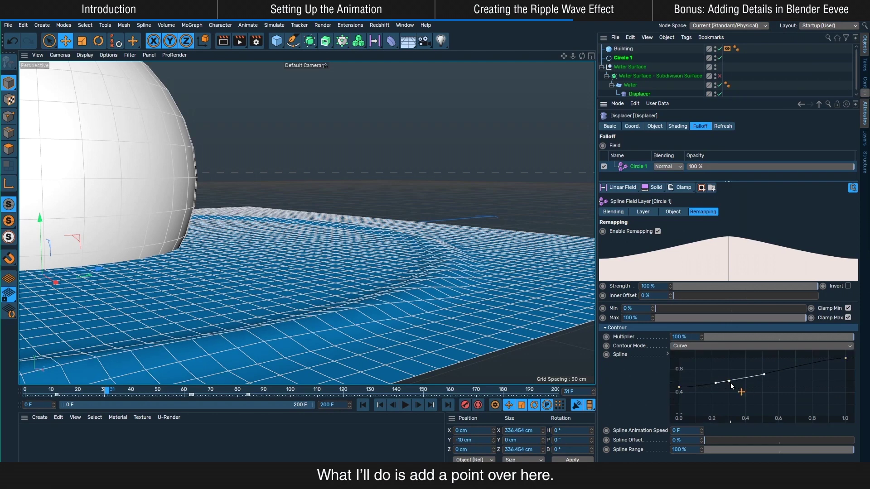
pyautogui.click(729, 382)
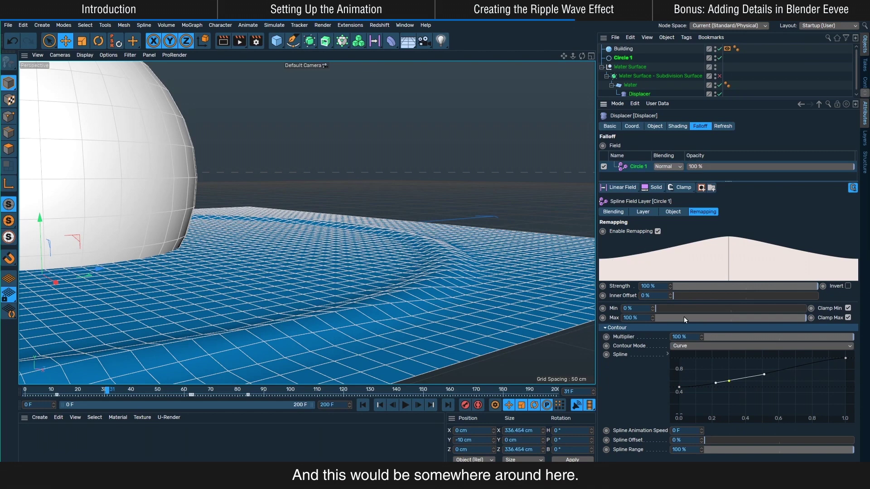
pyautogui.moveTo(729, 381); pyautogui.dragTo(714, 413)
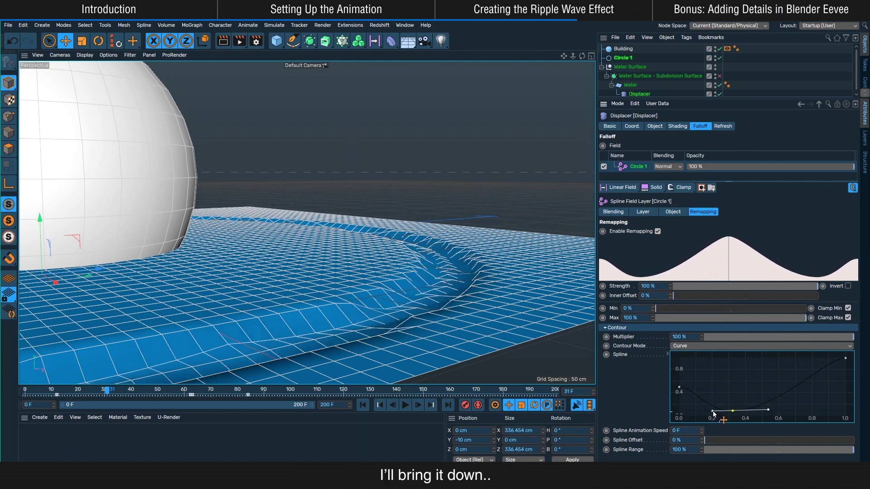
pyautogui.click(845, 359)
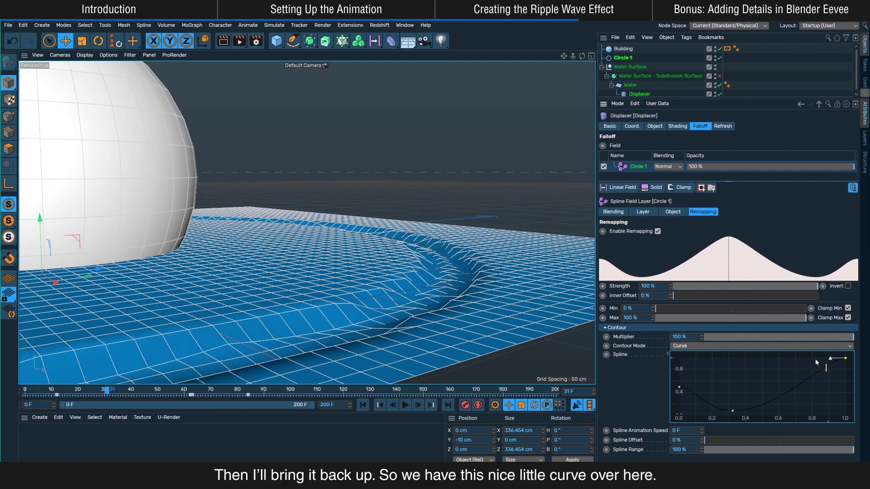
pyautogui.moveTo(830, 359); pyautogui.dragTo(807, 360)
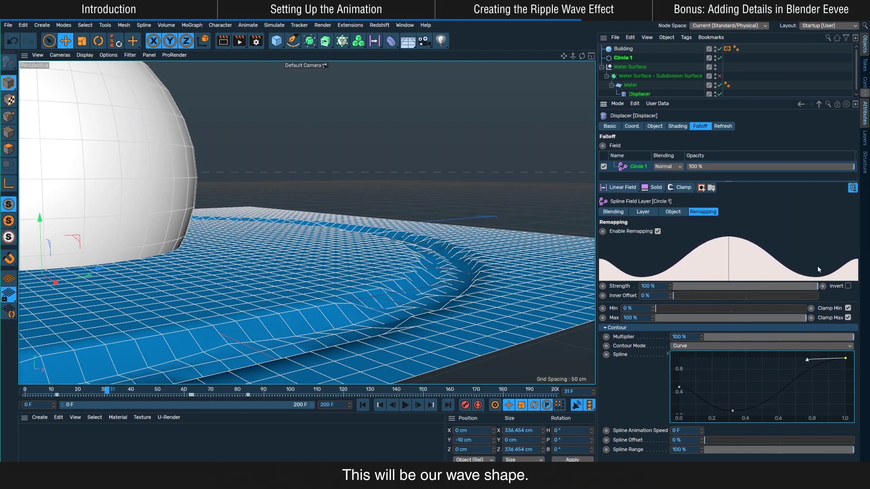
# Step: Raise the Circle 1 spline closer to the water surface, to a Y position of about -7.5 cm
pyautogui.keyDown('alt'); pyautogui.moveTo(476, 263); pyautogui.dragTo(493, 254); pyautogui.keyUp('alt')
pyautogui.click(630, 57)
pyautogui.keyDown('alt'); pyautogui.moveTo(407, 269); pyautogui.dragTo(383, 245); pyautogui.keyUp('alt')
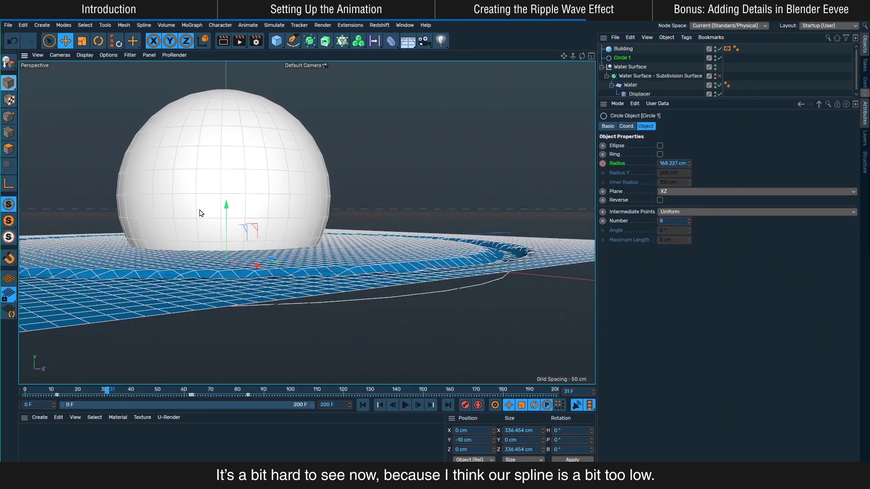
pyautogui.keyDown('alt'); pyautogui.moveTo(202, 210); pyautogui.dragTo(405, 276); pyautogui.keyUp('alt')
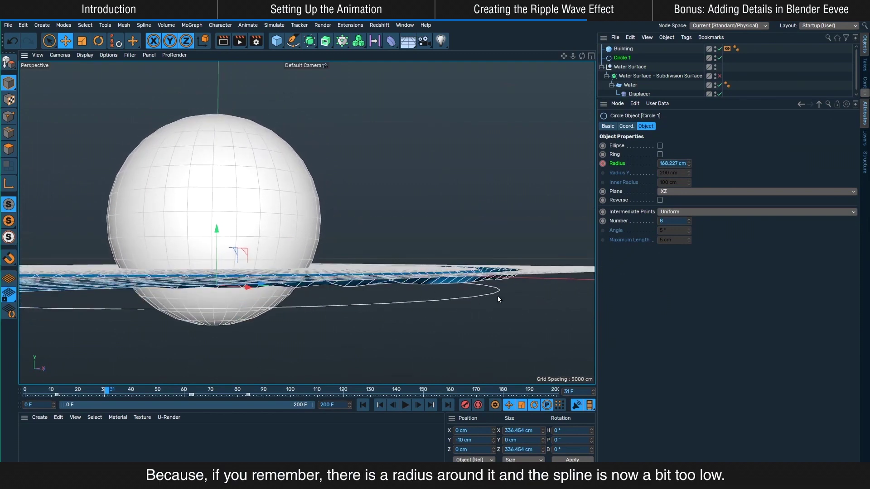
pyautogui.keyDown('alt'); pyautogui.moveTo(470, 280); pyautogui.dragTo(476, 294); pyautogui.keyUp('alt')
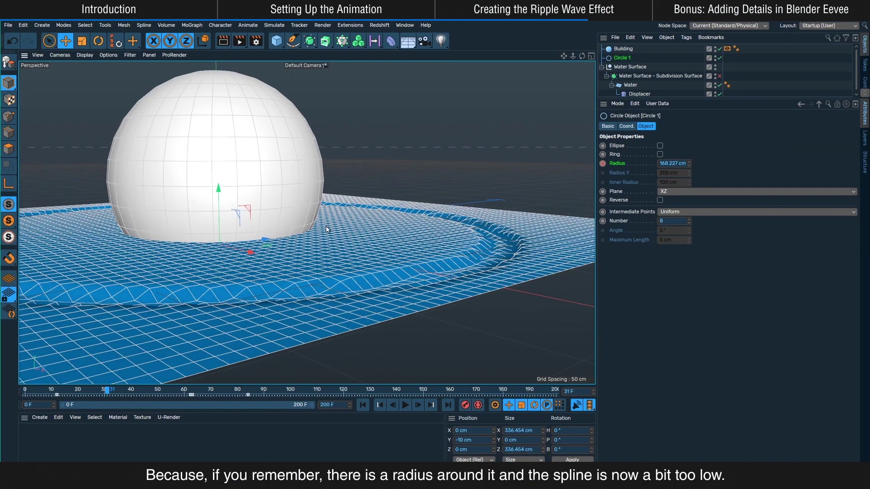
pyautogui.click(65, 43)
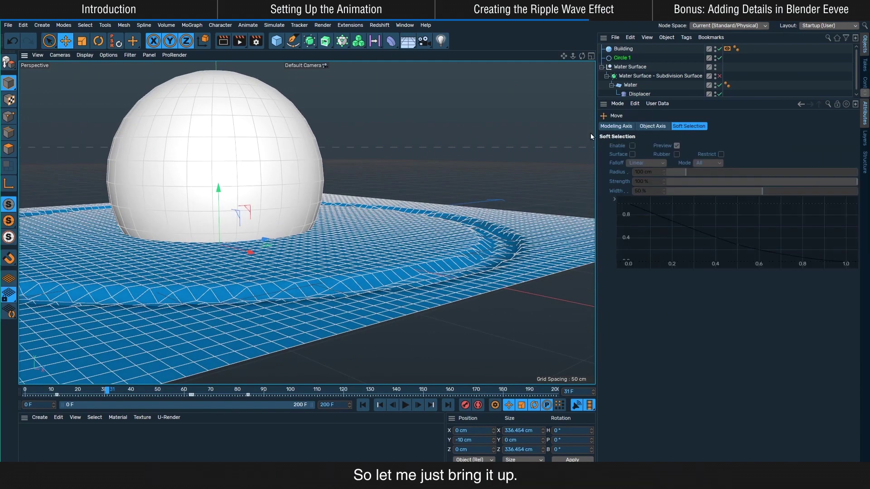
pyautogui.keyDown('alt'); pyautogui.moveTo(293, 203); pyautogui.dragTo(317, 207, button='middle'); pyautogui.keyUp('alt')
pyautogui.moveTo(244, 194); pyautogui.dragTo(245, 193)
pyautogui.keyDown('alt'); pyautogui.moveTo(537, 264); pyautogui.dragTo(478, 268); pyautogui.keyUp('alt')
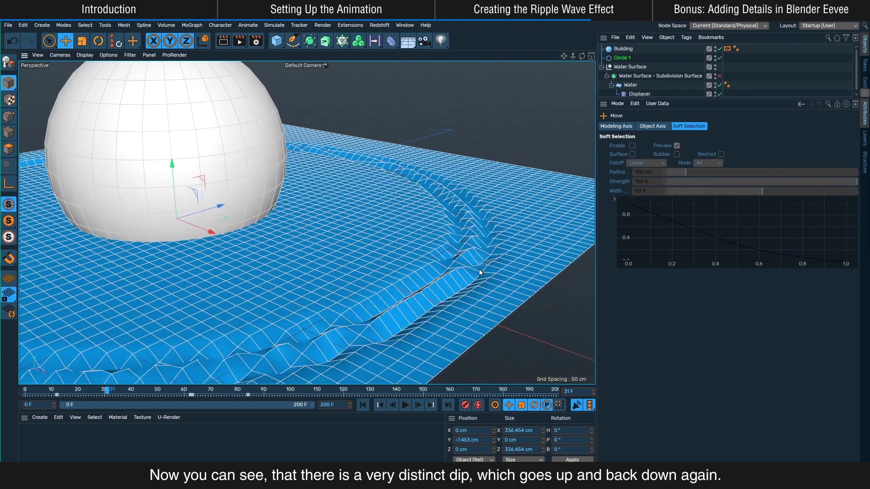
# Step: Inspect the coarse ripple mesh and enable the Water Surface's Subdivision Surface to smooth it
pyautogui.keyDown('alt'); pyautogui.moveTo(477, 268); pyautogui.dragTo(501, 265, button='right'); pyautogui.keyUp('alt')
pyautogui.moveTo(499, 268)
pyautogui.keyDown('alt'); pyautogui.mouseDown()
pyautogui.moveTo(518, 252)
pyautogui.moveTo(504, 268)
pyautogui.mouseUp(); pyautogui.keyUp('alt')
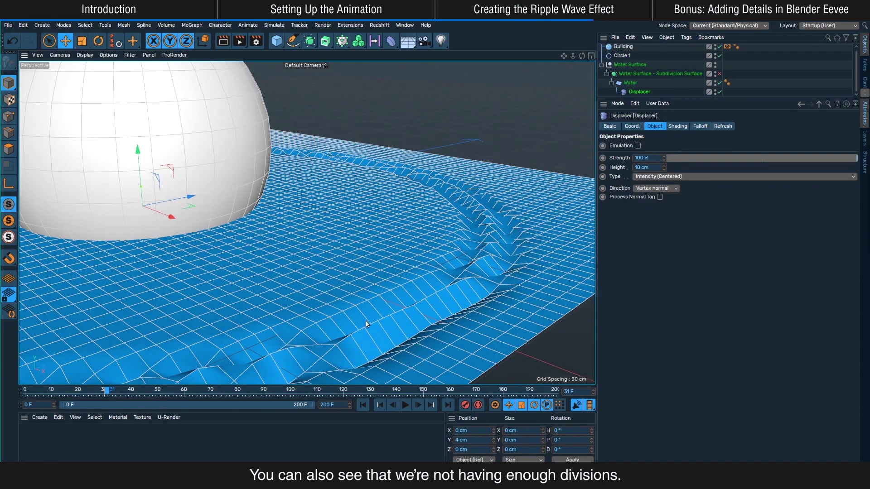
pyautogui.keyDown('alt'); pyautogui.moveTo(369, 320); pyautogui.dragTo(330, 298); pyautogui.keyUp('alt')
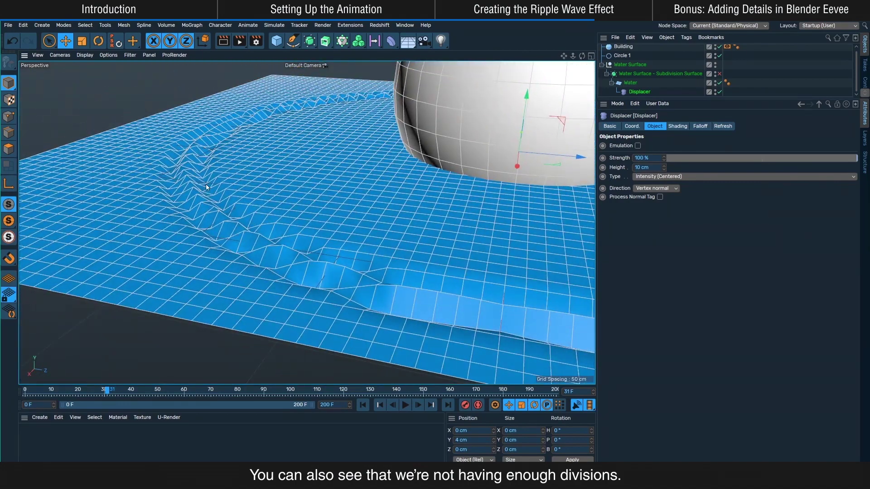
pyautogui.keyDown('alt'); pyautogui.moveTo(203, 177); pyautogui.dragTo(295, 261); pyautogui.keyUp('alt')
pyautogui.click(686, 75)
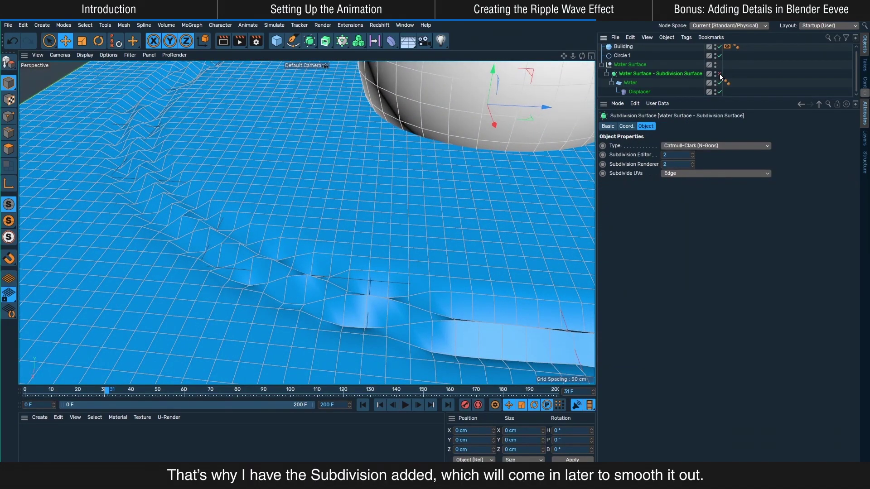
pyautogui.click(720, 74)
pyautogui.keyDown('alt'); pyautogui.moveTo(215, 229); pyautogui.dragTo(214, 212); pyautogui.keyUp('alt')
pyautogui.keyDown('alt'); pyautogui.moveTo(383, 273); pyautogui.dragTo(503, 265); pyautogui.keyUp('alt')
# Step: Set the Displacer's Height to 20 cm
pyautogui.click(639, 92)
pyautogui.click(678, 127)
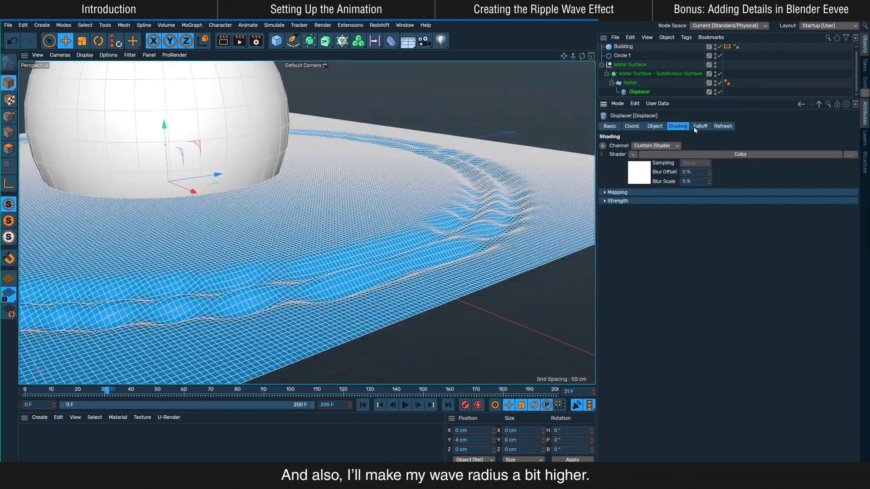
pyautogui.click(700, 127)
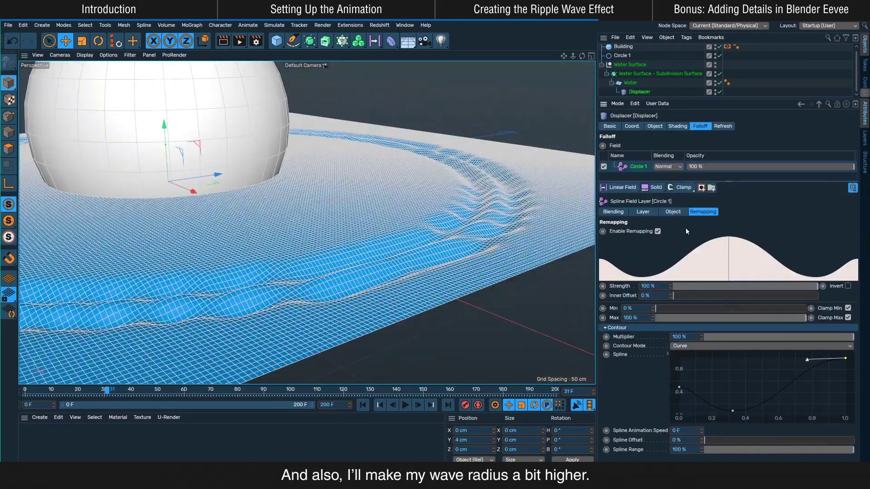
pyautogui.click(676, 127)
pyautogui.click(655, 126)
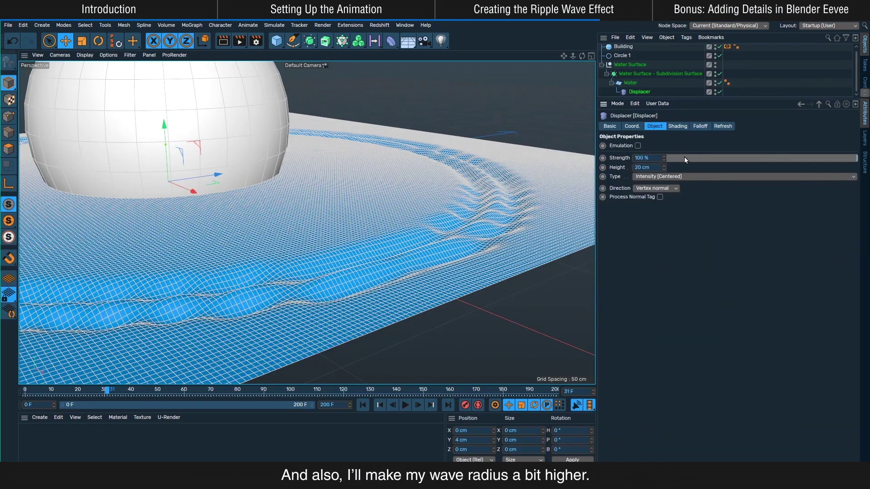
# Step: Set the radius of the Displacer's Circle 1 spline field to 15 cm
pyautogui.click(700, 126)
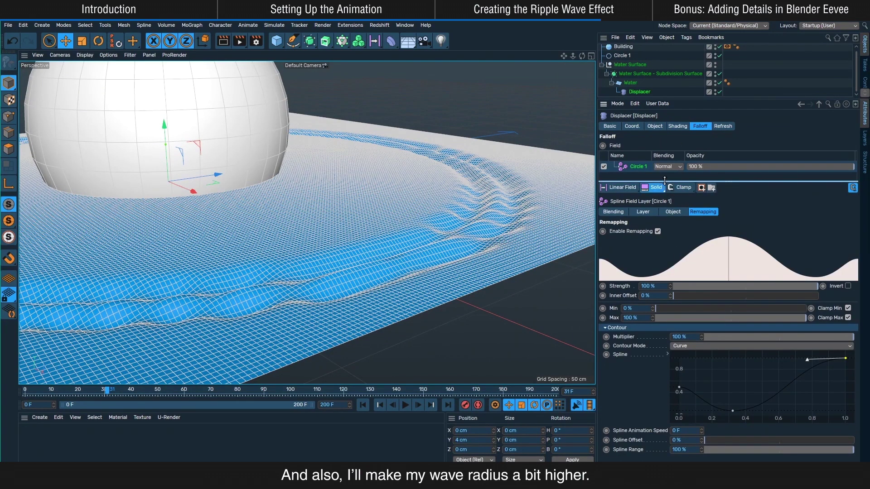
pyautogui.click(643, 232)
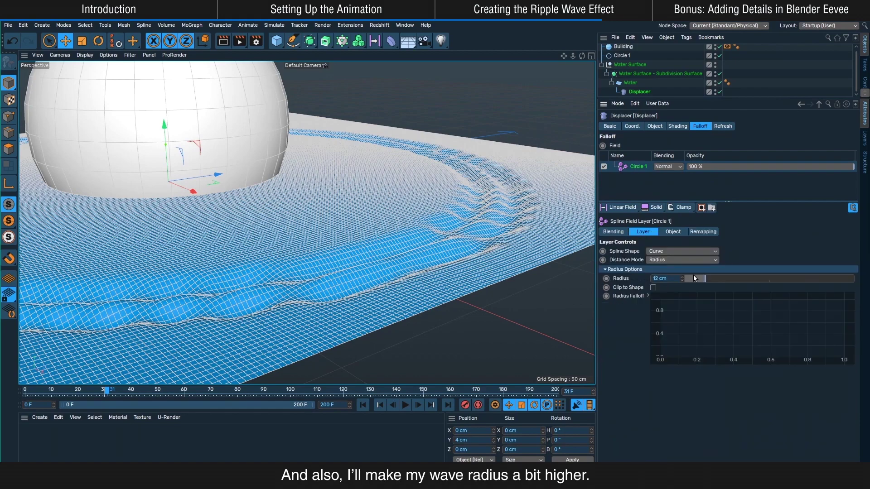
pyautogui.moveTo(698, 278); pyautogui.dragTo(713, 281)
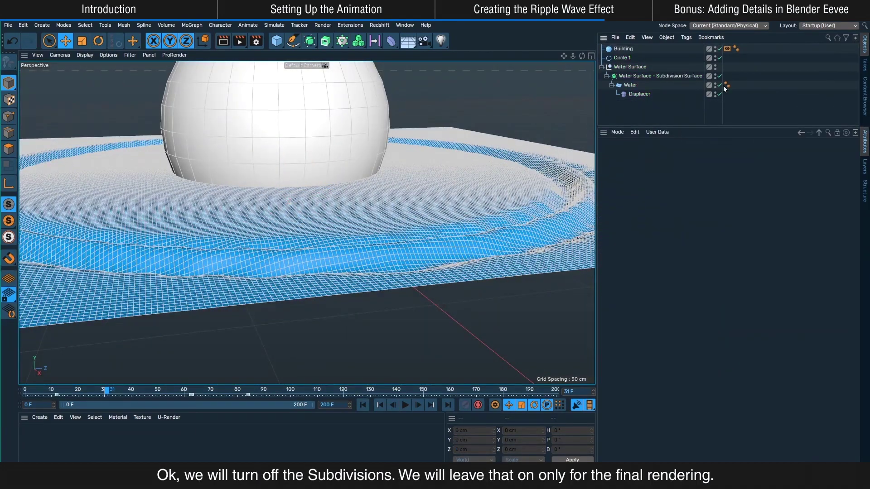
# Step: Disable the Water Surface's Subdivision Surface and play back the ripple wave from the first frame
pyautogui.click(719, 76)
pyautogui.keyDown('alt'); pyautogui.moveTo(441, 195); pyautogui.dragTo(426, 230); pyautogui.keyUp('alt')
pyautogui.keyDown('alt'); pyautogui.moveTo(366, 265); pyautogui.dragTo(354, 274); pyautogui.keyUp('alt')
pyautogui.click(365, 406)
pyautogui.click(405, 406)
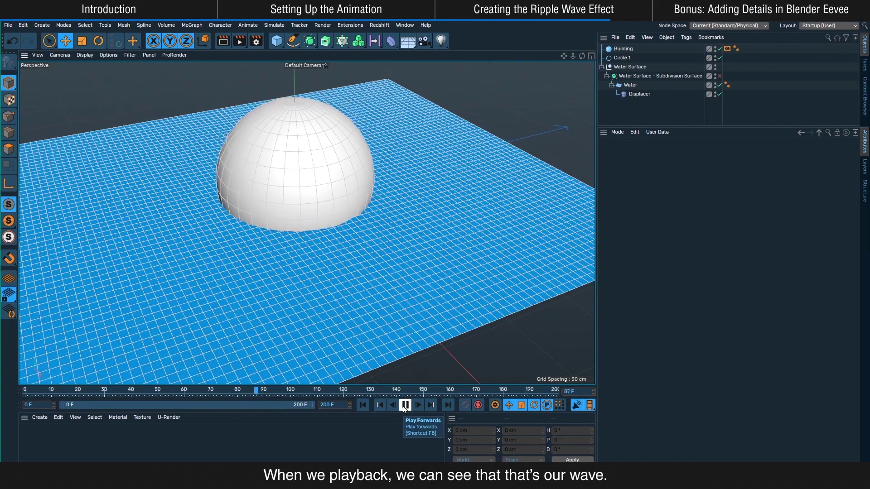
pyautogui.click(363, 405)
# Step: Review the radius and remapping settings of the Circle 1 field in the Displacer's falloff
pyautogui.click(639, 93)
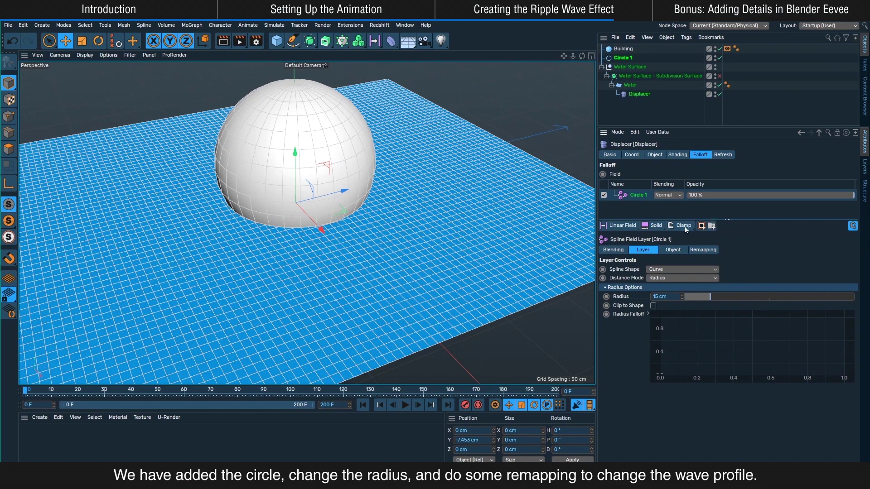
pyautogui.click(702, 251)
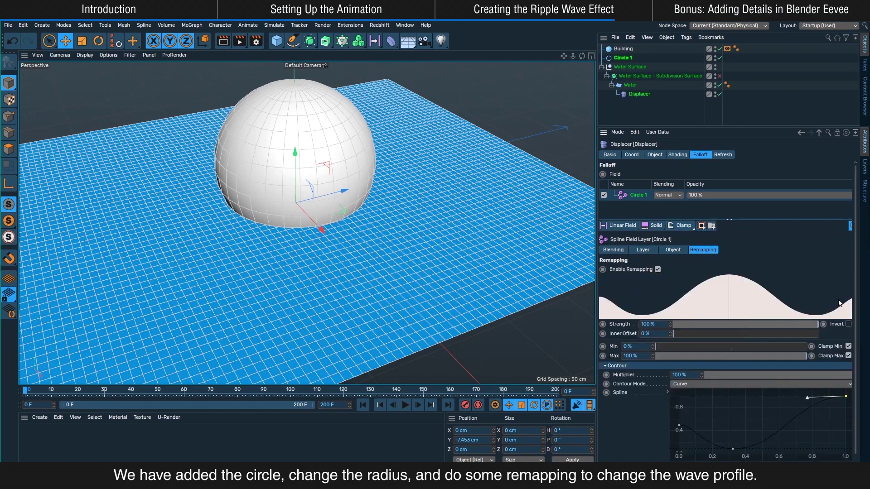
pyautogui.click(643, 96)
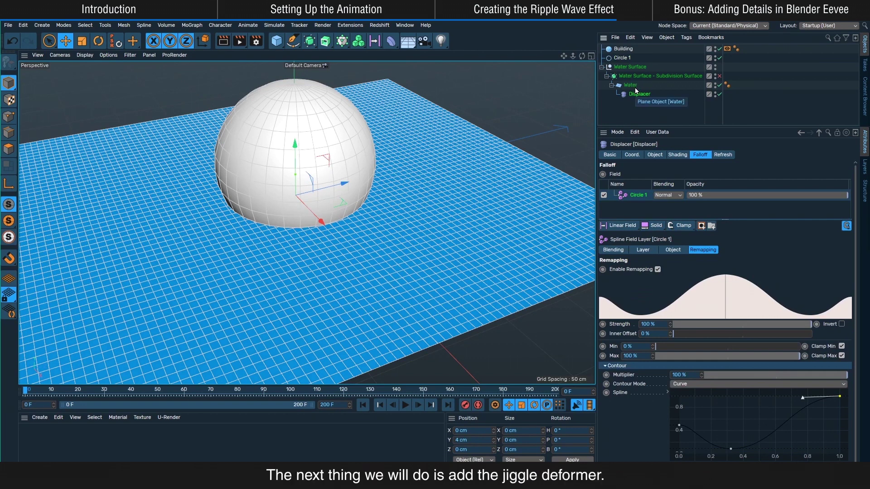
pyautogui.click(638, 102)
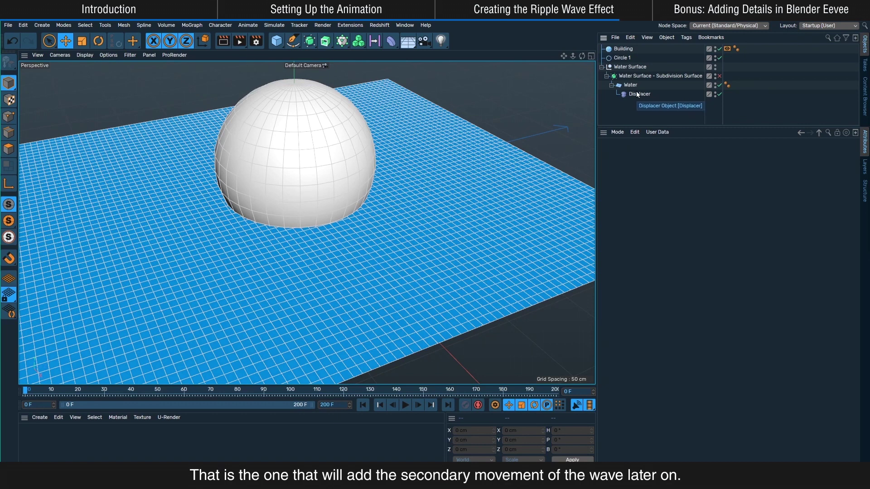
# Step: Add a Jiggle deformer and place it under the Water plane, directly below the Displacer
pyautogui.click(634, 86)
pyautogui.hotkey('shift', 'c')
pyautogui.write('disph')
pyautogui.press('BackSpace')
pyautogui.write('g')
pyautogui.press('BackSpace')
pyautogui.write('jio')
pyautogui.press('Return')
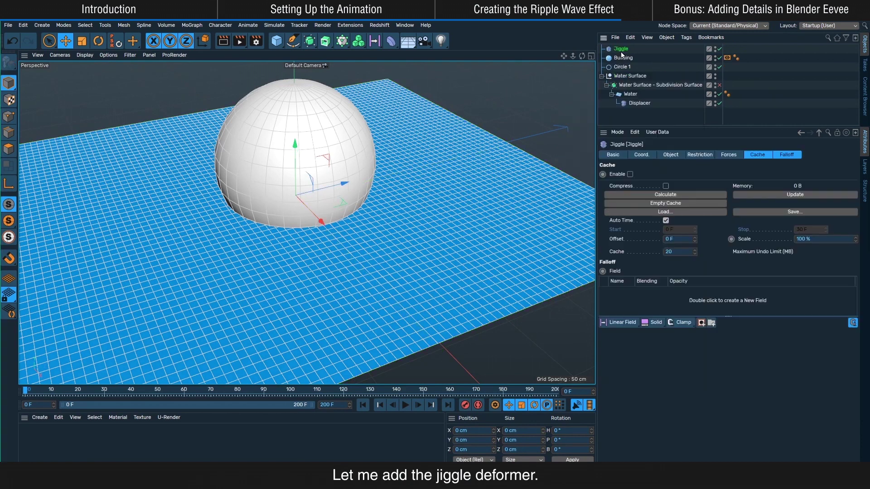
pyautogui.moveTo(620, 50); pyautogui.dragTo(634, 90)
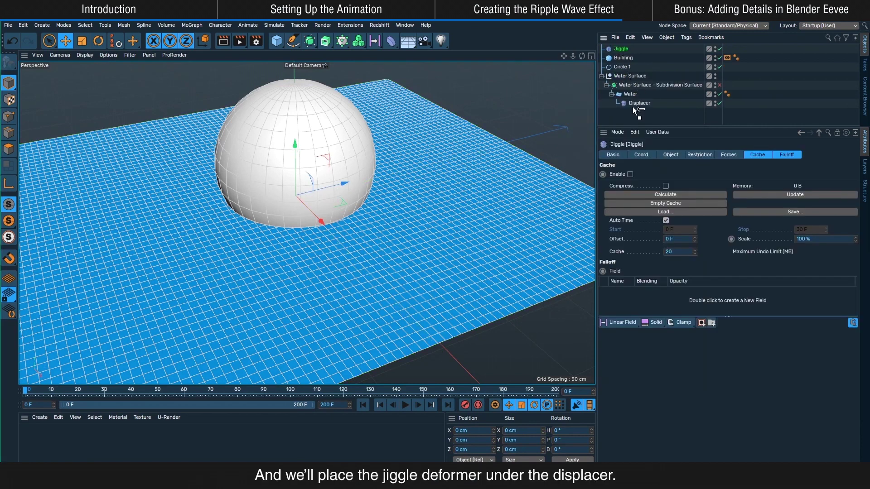
pyautogui.moveTo(633, 107); pyautogui.dragTo(633, 108)
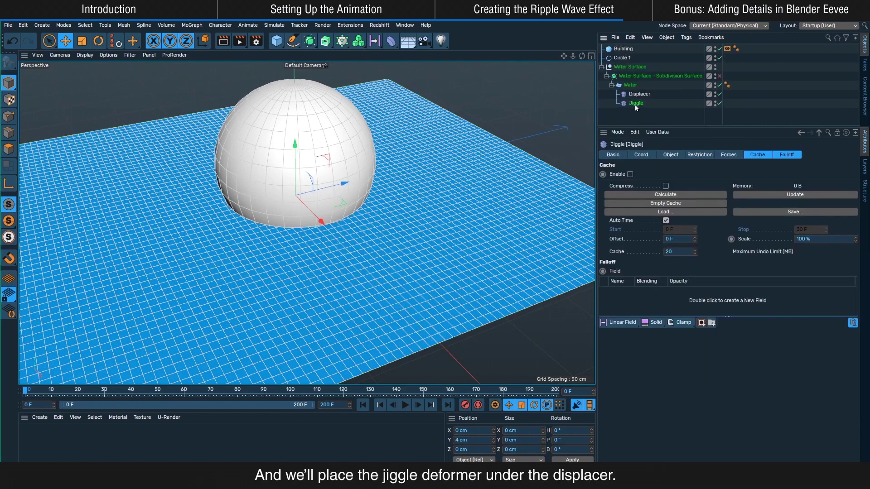
pyautogui.click(673, 107)
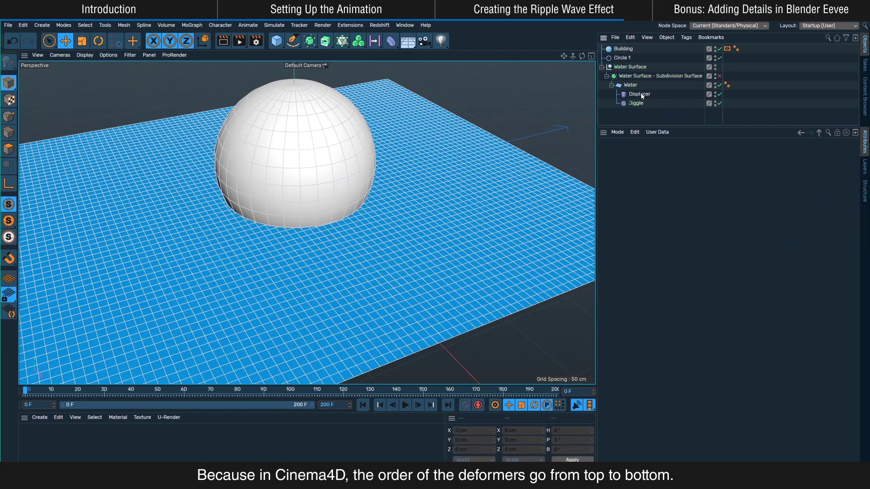
# Step: Review the Displacer's falloff and the Jiggle's force, restriction and object settings, and play back the animation
pyautogui.click(637, 93)
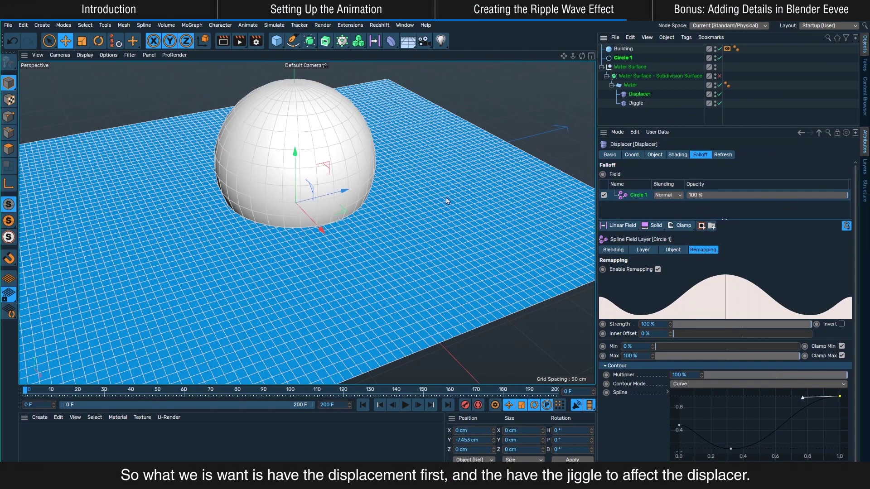
pyautogui.click(640, 106)
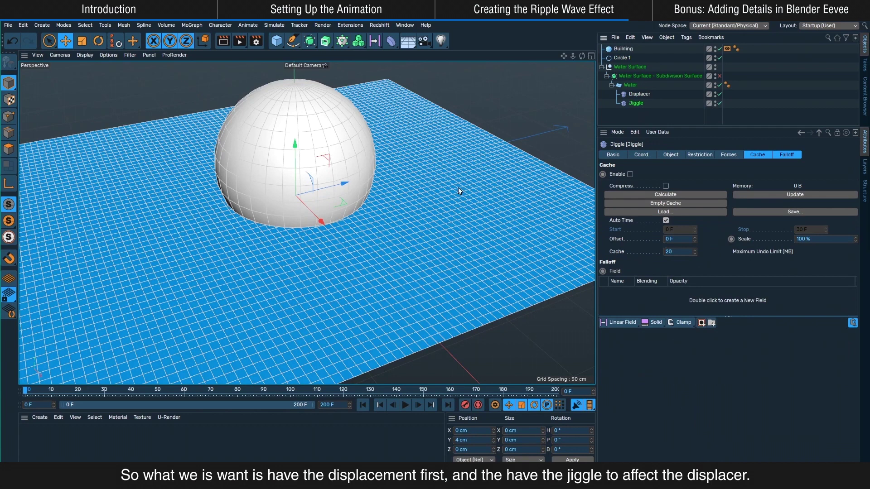
pyautogui.click(731, 155)
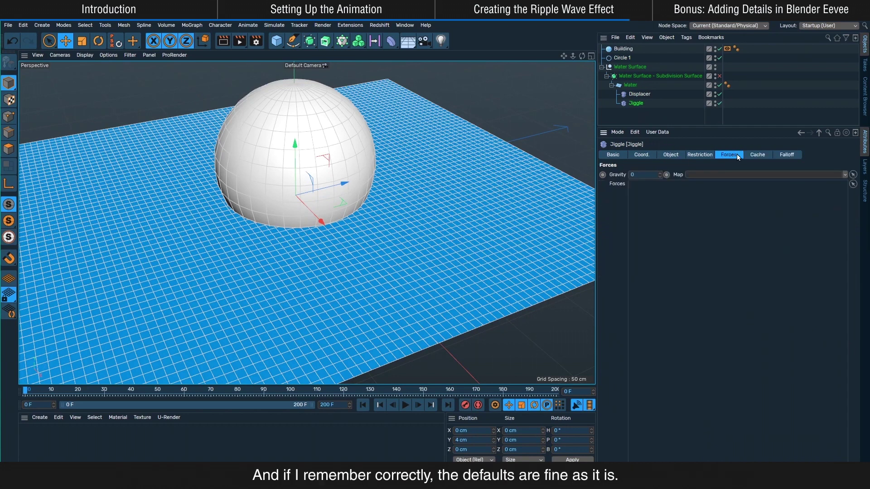
pyautogui.click(712, 154)
pyautogui.click(678, 155)
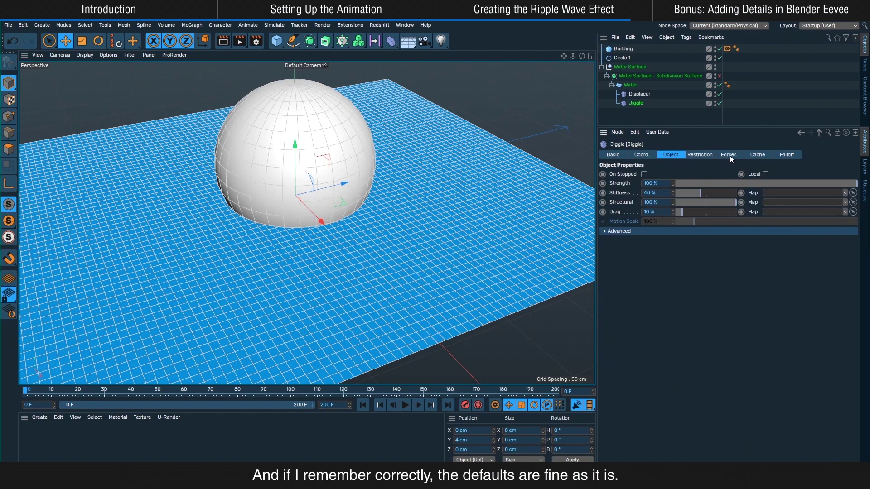
pyautogui.click(659, 113)
pyautogui.click(640, 102)
pyautogui.click(655, 111)
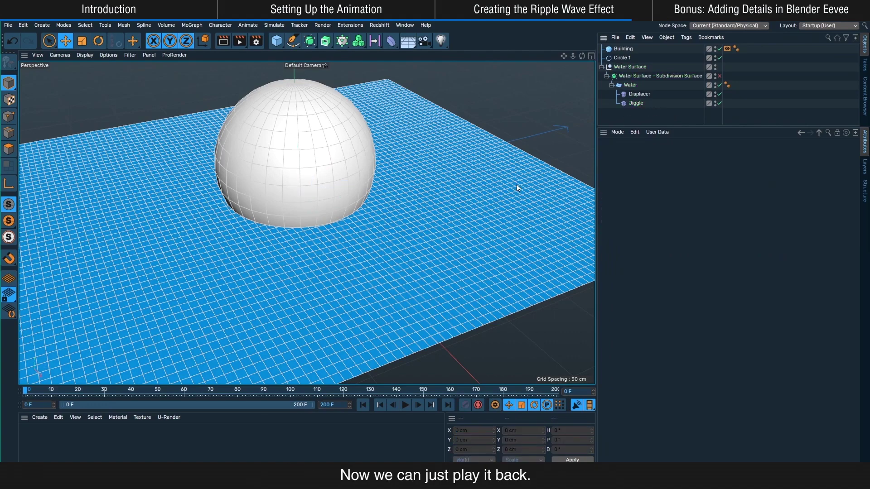
pyautogui.click(405, 405)
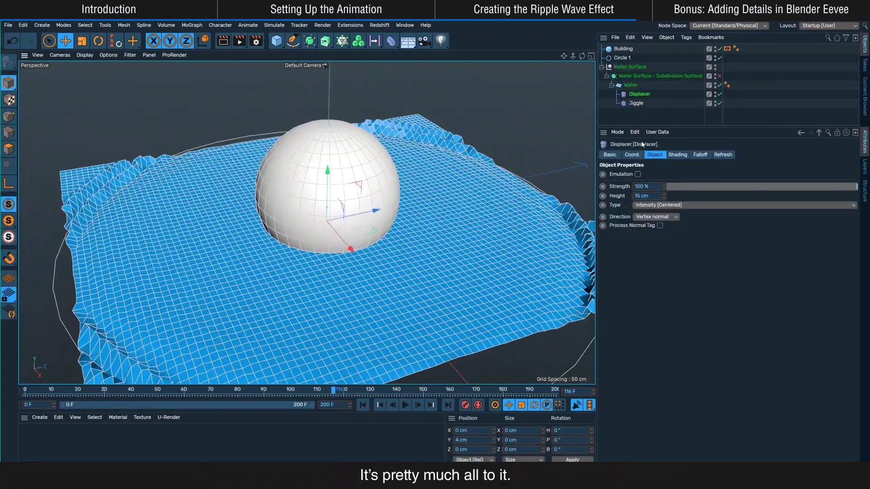
# Step: Enable the Water Surface's Subdivision Surface and switch the viewport to shaded display without wireframe lines
pyautogui.click(644, 103)
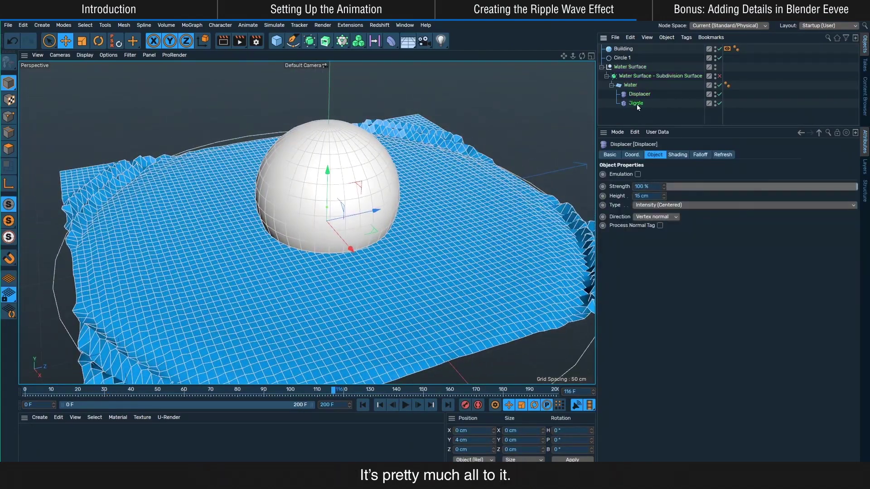
pyautogui.click(659, 76)
pyautogui.click(719, 76)
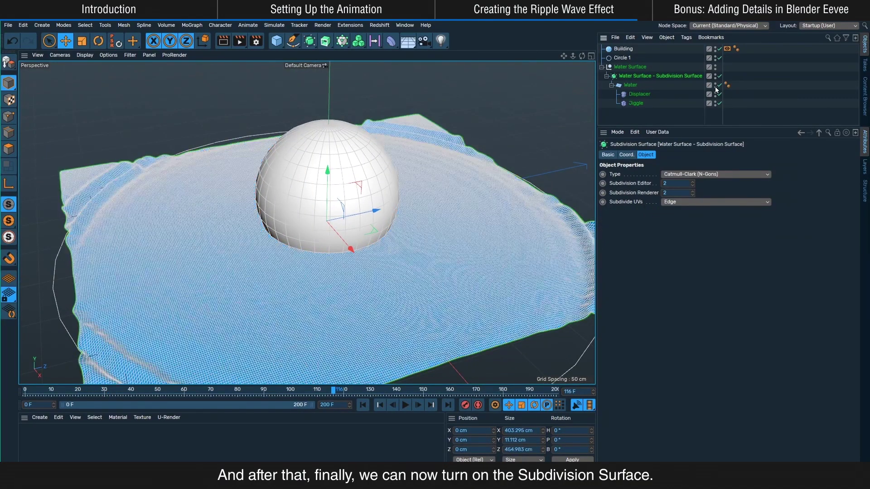
pyautogui.click(546, 145)
pyautogui.click(85, 54)
pyautogui.click(99, 74)
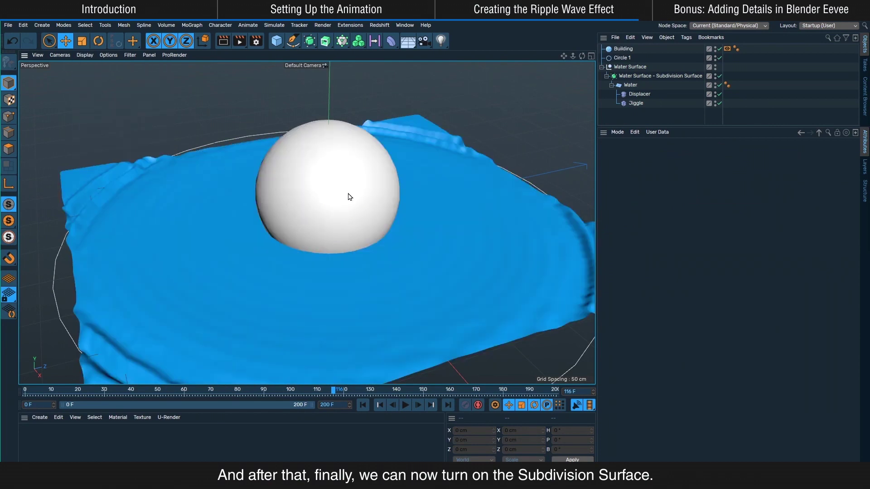
# Step: Play back the smoothed ripple from the first frame and review the Water Surface and Building objects
pyautogui.click(366, 404)
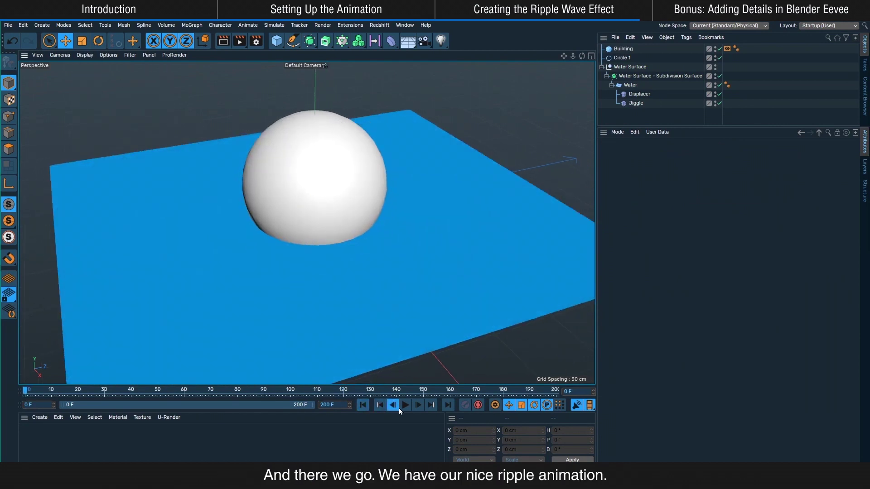
pyautogui.click(405, 404)
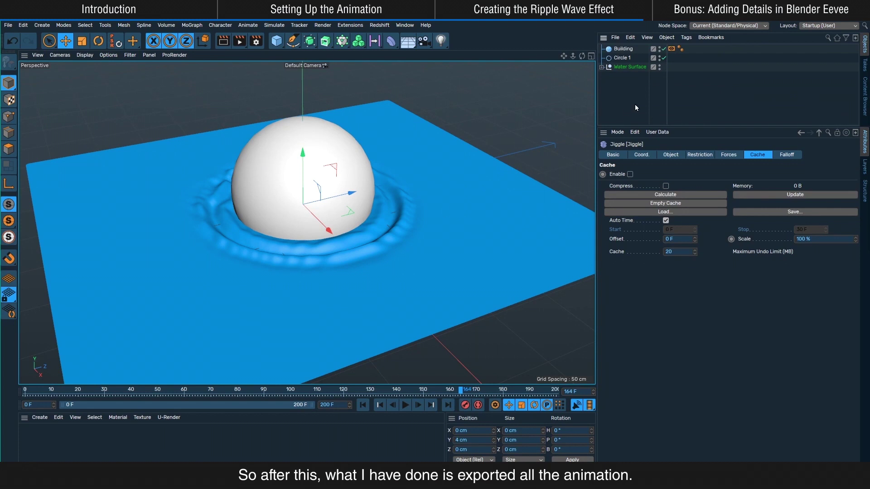
pyautogui.moveTo(666, 105); pyautogui.dragTo(698, 106)
pyautogui.click(630, 67)
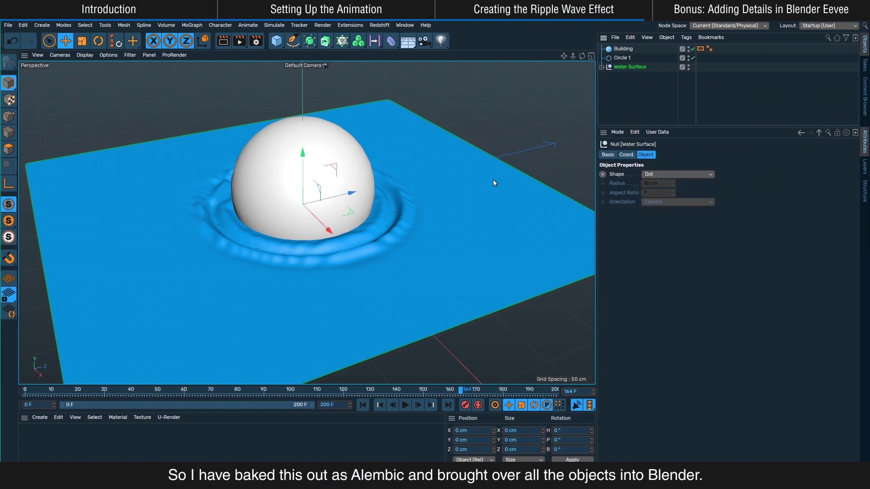
pyautogui.click(624, 49)
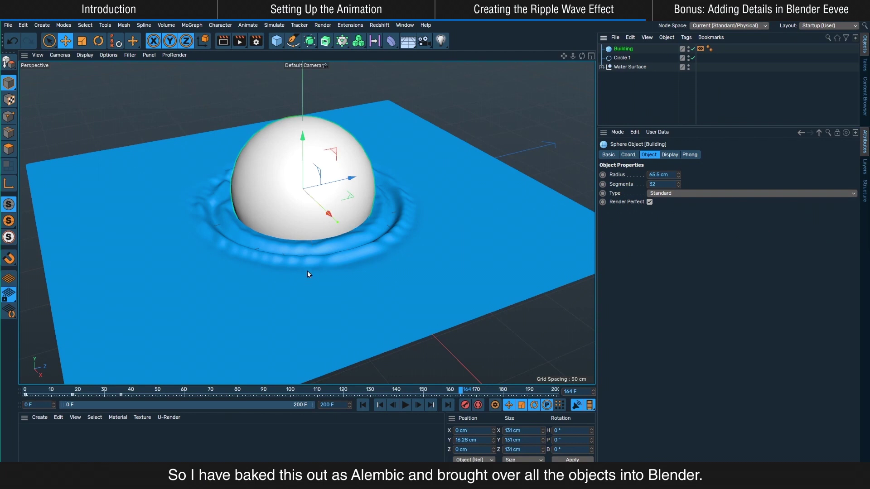
pyautogui.moveTo(337, 247)
pyautogui.keyDown('alt'); pyautogui.mouseDown()
pyautogui.moveTo(340, 219)
pyautogui.moveTo(341, 246)
pyautogui.moveTo(320, 248)
pyautogui.mouseUp(); pyautogui.keyUp('alt')
pyautogui.click(626, 96)
pyautogui.click(602, 67)
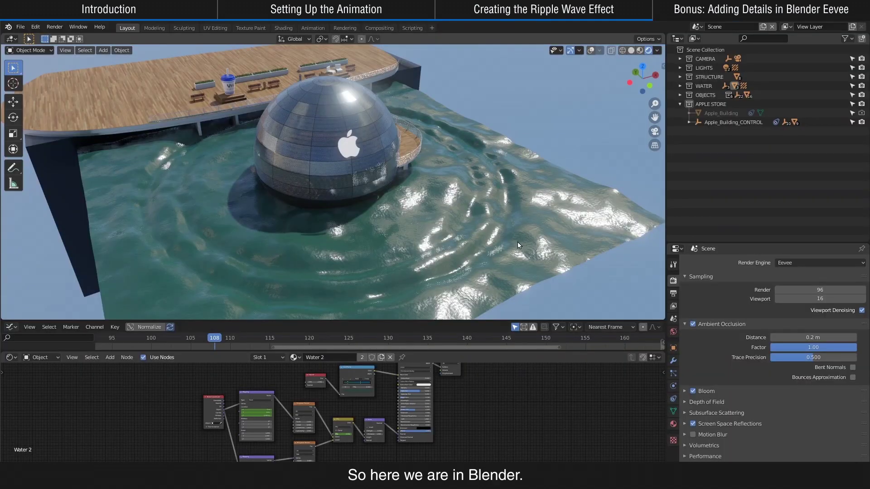
# Step: Switch to Blender, look over the building and rippling water, and collapse the APPLE STORE collection
pyautogui.moveTo(484, 246); pyautogui.dragTo(488, 249, button='middle')
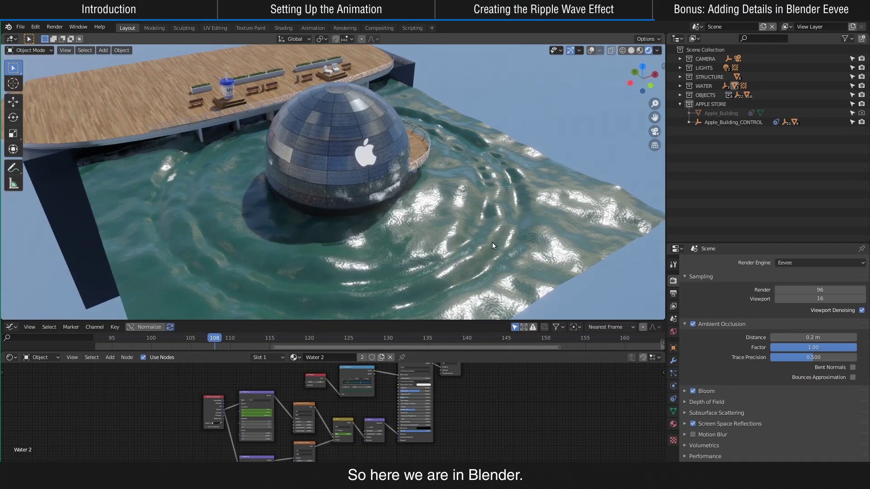
pyautogui.moveTo(265, 193); pyautogui.dragTo(326, 156, button='middle')
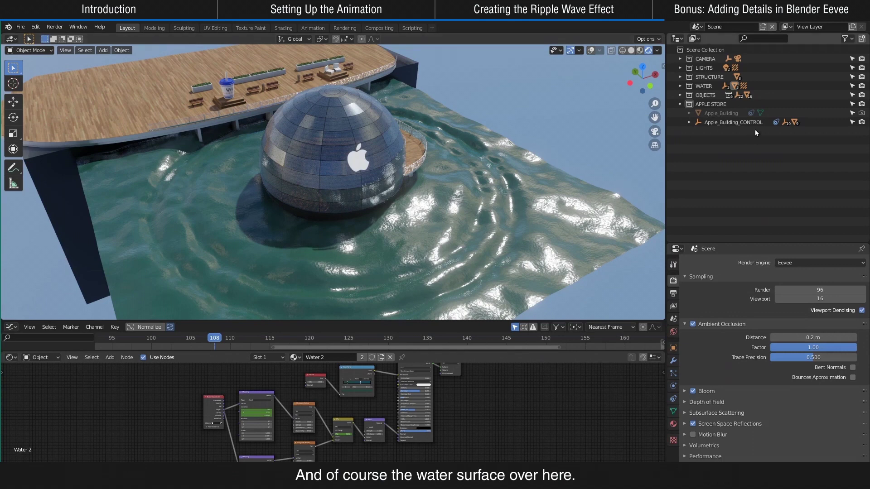
pyautogui.click(680, 103)
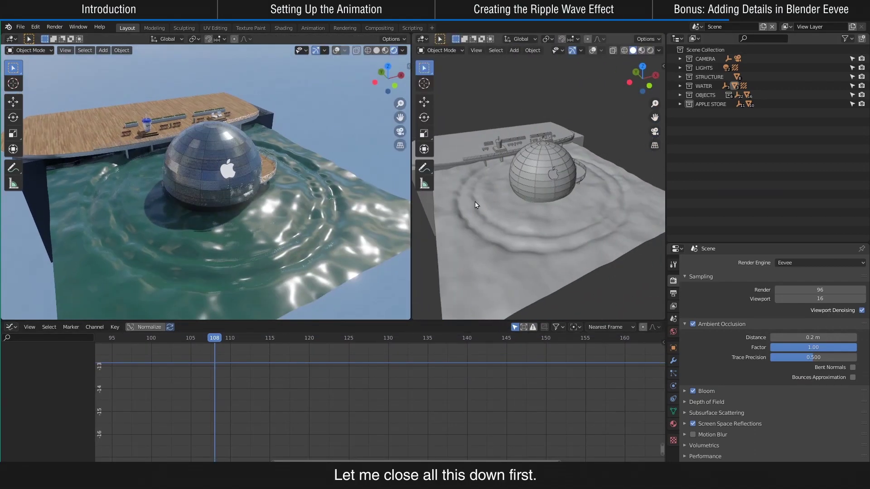
# Step: Change the second 3D viewport to the Shader Editor and enlarge it to fit the Water 2 node tree
pyautogui.click(422, 39)
pyautogui.click(459, 104)
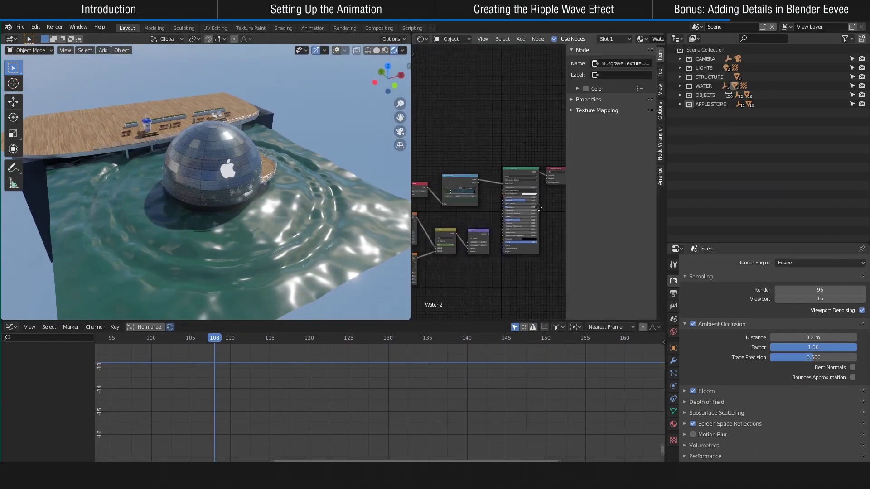
pyautogui.moveTo(519, 321); pyautogui.dragTo(487, 397)
pyautogui.moveTo(411, 331); pyautogui.dragTo(290, 331)
pyautogui.moveTo(666, 325); pyautogui.dragTo(752, 325)
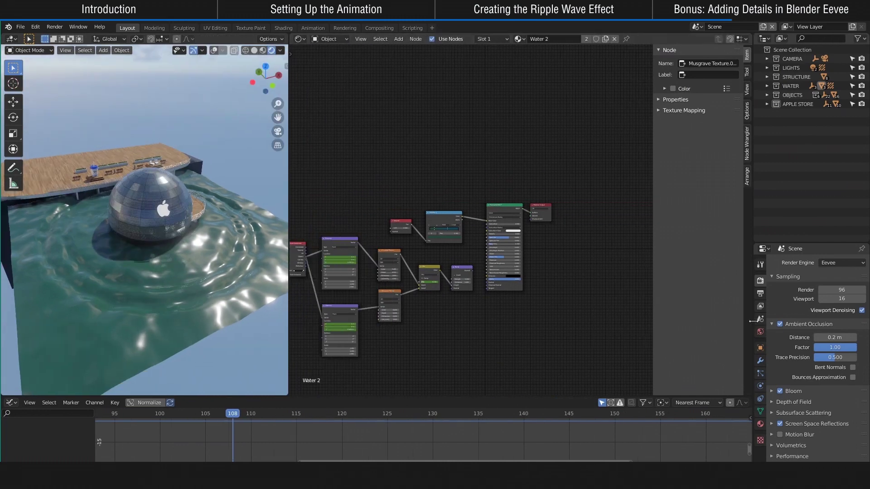
pyautogui.moveTo(290, 325); pyautogui.dragTo(328, 325)
# Step: Examine the water surface around the building and the Water 2 material's Musgrave Texture, Mix and Bump nodes
pyautogui.scroll(4, 208, 290)
pyautogui.moveTo(208, 289); pyautogui.dragTo(233, 265, button='middle')
pyautogui.scroll(1, 447, 323)
pyautogui.moveTo(448, 323); pyautogui.dragTo(514, 285, button='middle')
pyautogui.scroll(1, 524, 280)
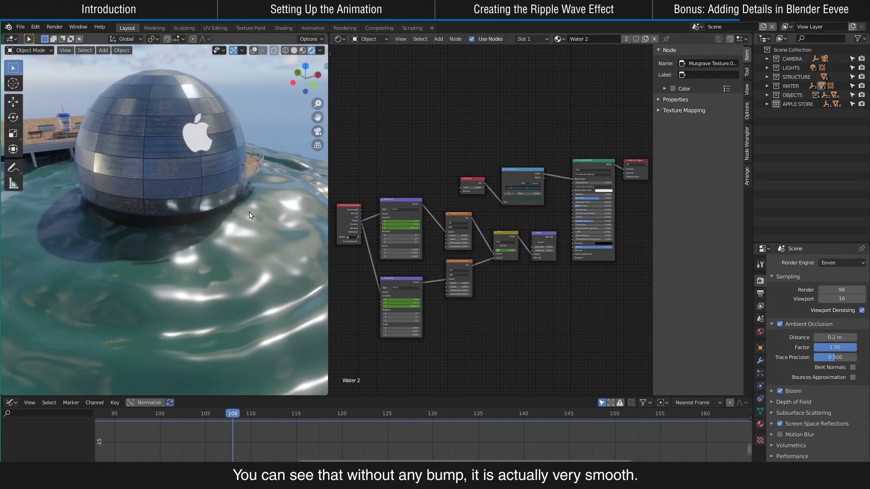
pyautogui.scroll(3, 529, 291)
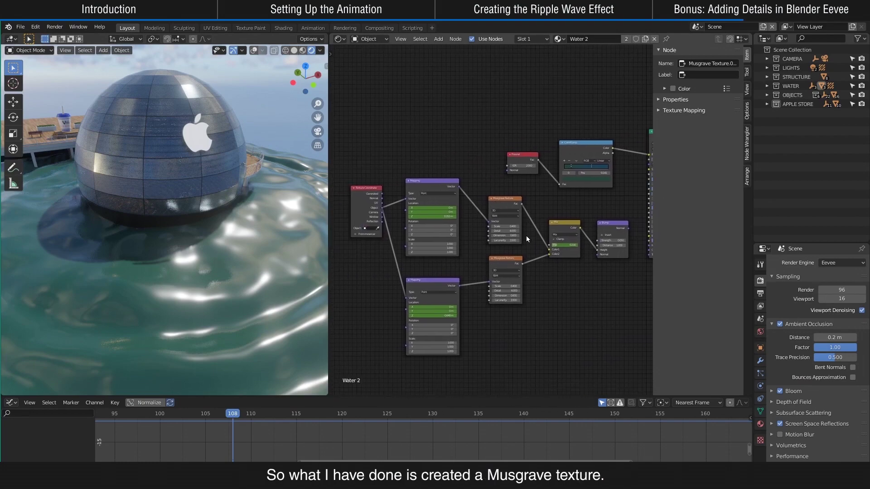
pyautogui.scroll(4, 501, 226)
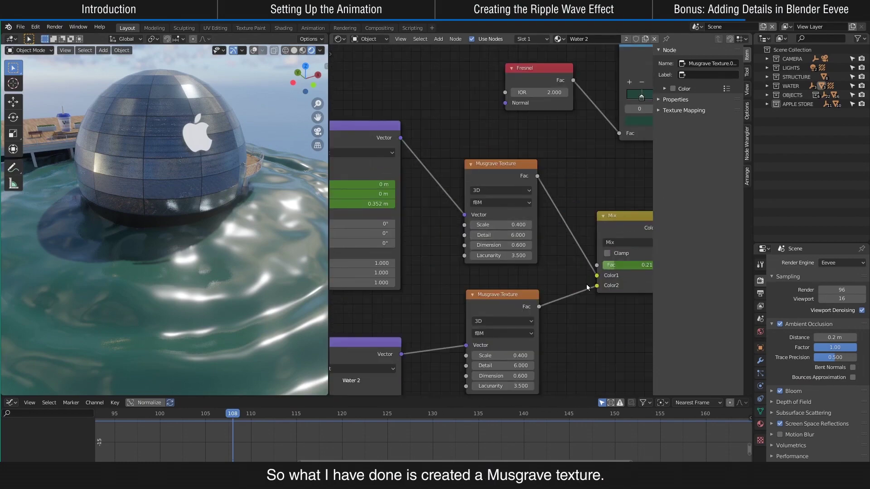
pyautogui.moveTo(486, 235); pyautogui.dragTo(462, 220, button='middle')
pyautogui.moveTo(525, 244); pyautogui.dragTo(480, 291, button='middle')
pyautogui.moveTo(468, 256); pyautogui.dragTo(427, 276, button='middle')
pyautogui.scroll(-2, 429, 271)
pyautogui.scroll(-1, 427, 276)
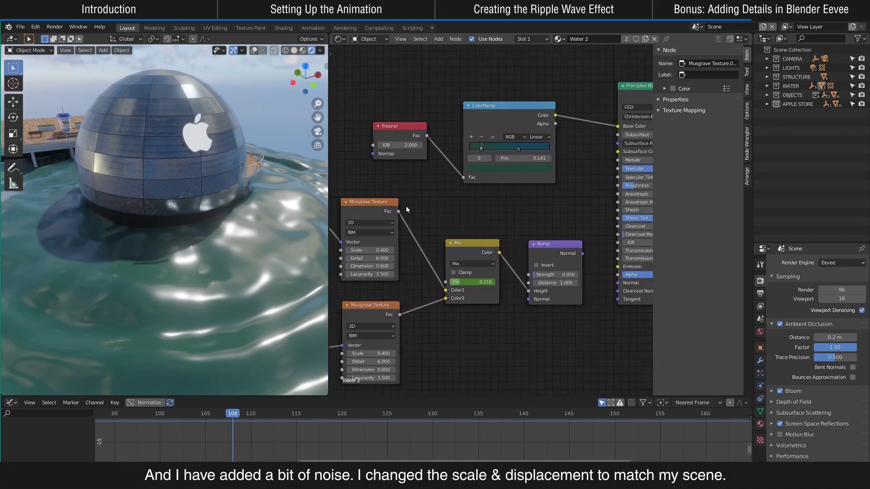
# Step: Move the Mix node down, connect the upper Musgrave Texture's Fac to the Bump Height, and link Bump Normal to the Principled BSDF Normal
pyautogui.moveTo(464, 243); pyautogui.dragTo(457, 280)
pyautogui.moveTo(398, 212); pyautogui.dragTo(528, 291)
pyautogui.moveTo(576, 255); pyautogui.dragTo(617, 283)
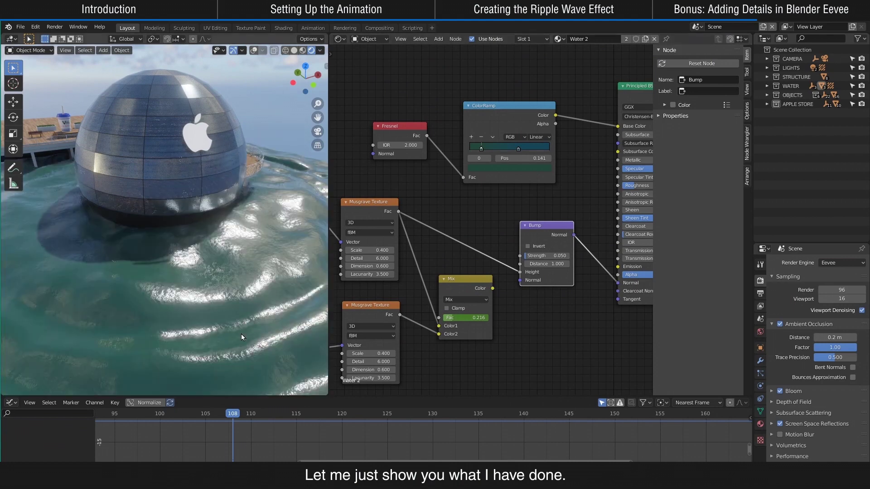
pyautogui.moveTo(442, 241); pyautogui.dragTo(458, 240, button='middle')
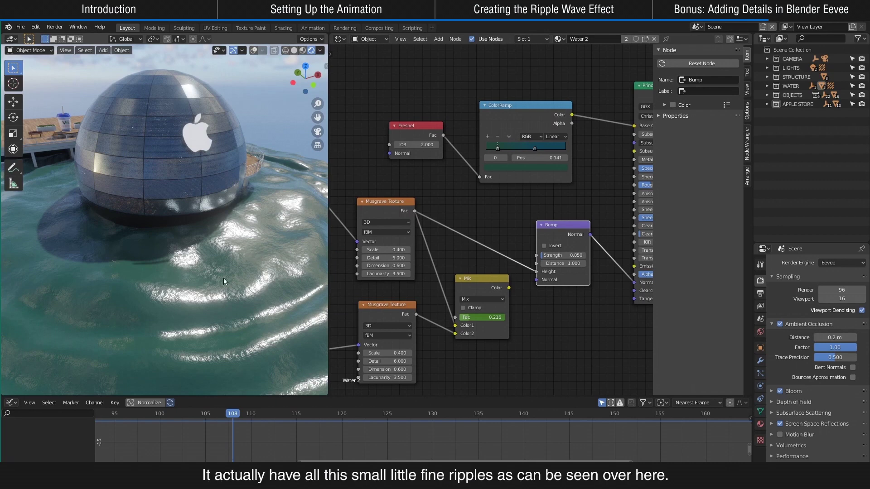
# Step: Set the Z location of the Mapping node feeding the upper Musgrave Texture to 5.55 m
pyautogui.scroll(3, 511, 276)
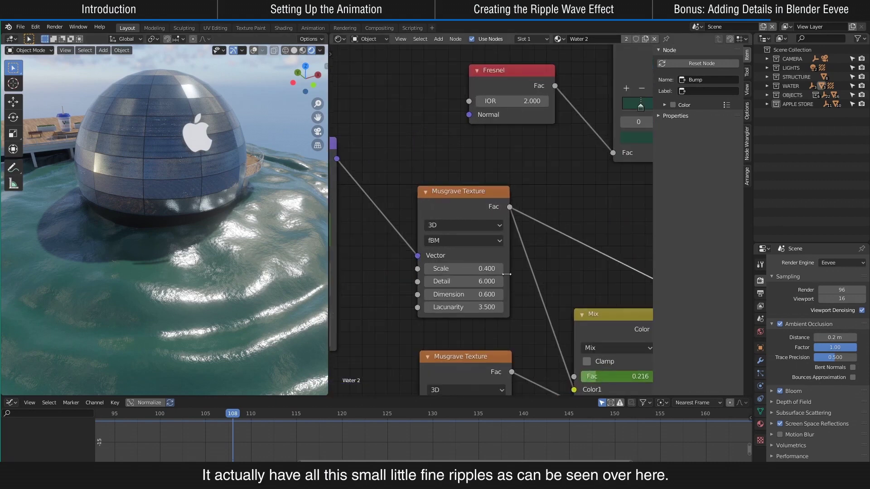
pyautogui.moveTo(554, 272); pyautogui.dragTo(580, 261, button='middle')
pyautogui.moveTo(494, 271)
pyautogui.mouseDown()
pyautogui.moveTo(457, 271)
pyautogui.moveTo(503, 270)
pyautogui.mouseUp()
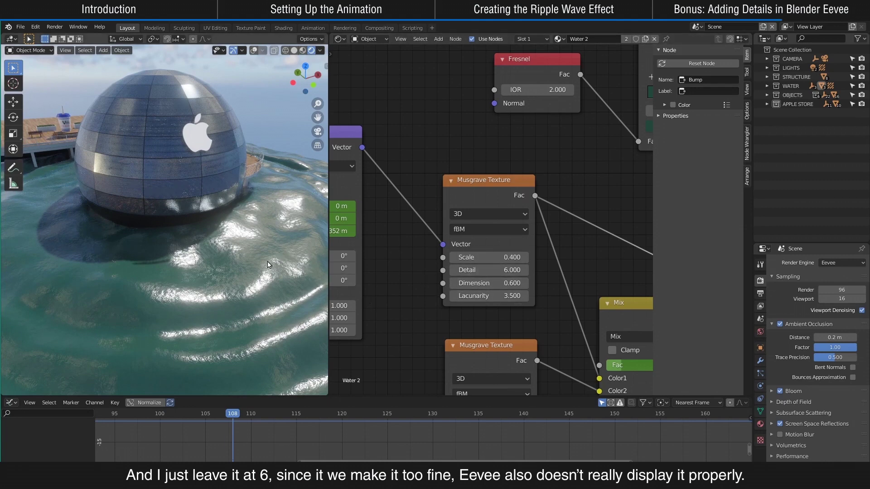
pyautogui.moveTo(417, 302); pyautogui.dragTo(531, 272, button='middle')
pyautogui.scroll(-6, 469, 263)
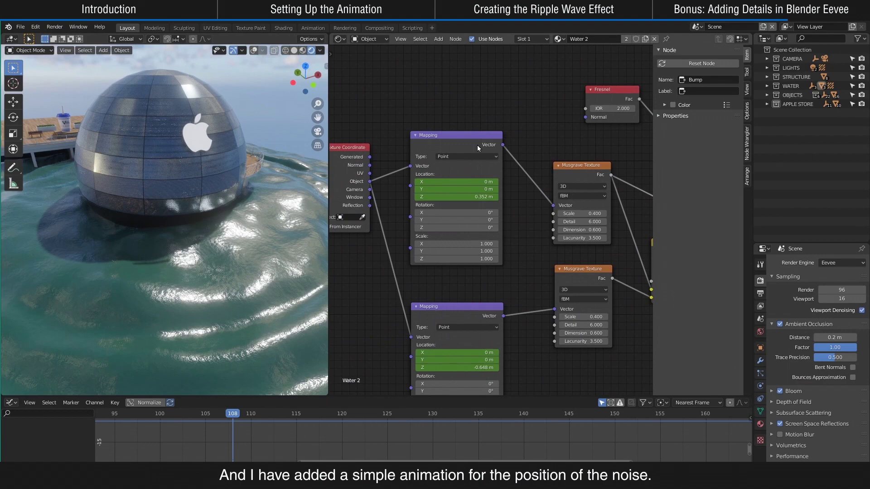
pyautogui.moveTo(483, 197); pyautogui.dragTo(591, 196)
pyautogui.moveTo(533, 241); pyautogui.dragTo(532, 211, button='middle')
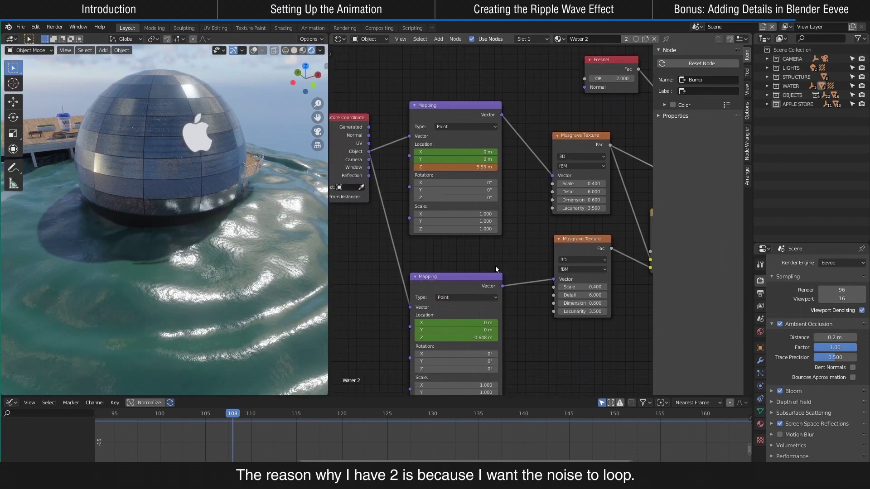
# Step: Connect the Mix node's Color output to the Bump Height input and move the Bump node closer to the Mix node
pyautogui.moveTo(495, 267); pyautogui.dragTo(501, 266, button='middle')
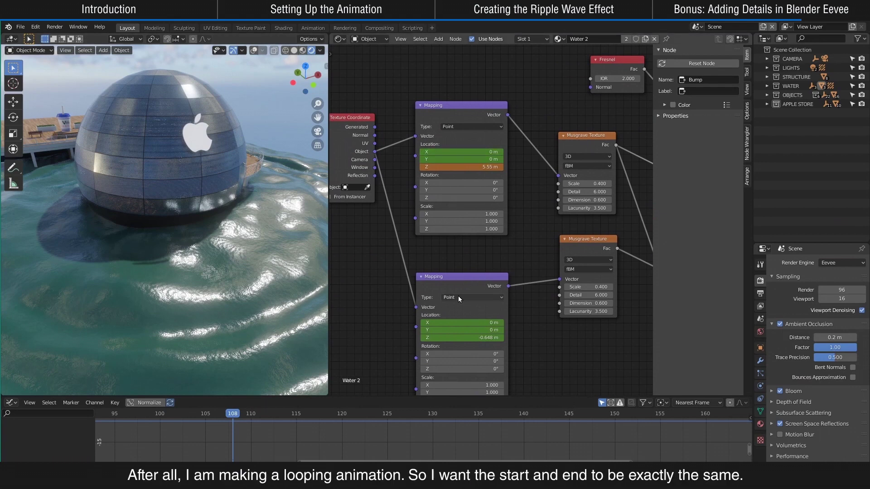
pyautogui.moveTo(518, 246); pyautogui.dragTo(456, 260, button='middle')
pyautogui.moveTo(480, 229); pyautogui.dragTo(522, 230, button='middle')
pyautogui.moveTo(502, 262); pyautogui.dragTo(497, 205, button='middle')
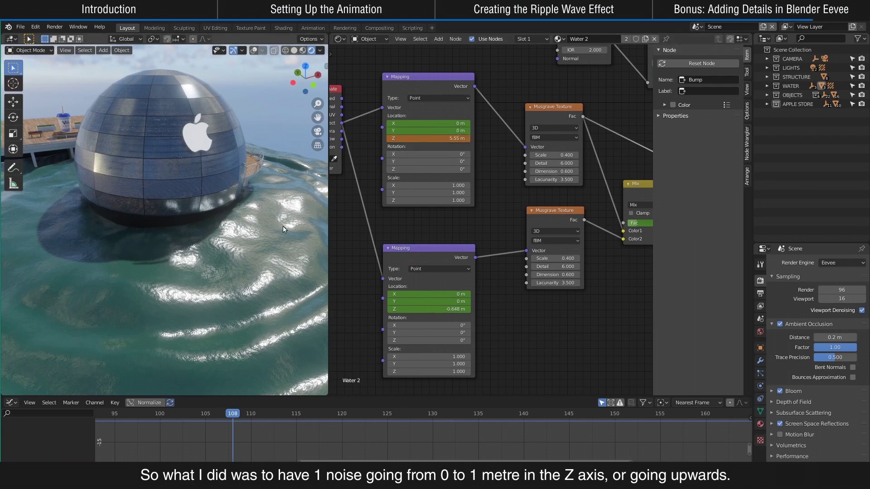
pyautogui.moveTo(477, 199); pyautogui.dragTo(479, 198, button='middle')
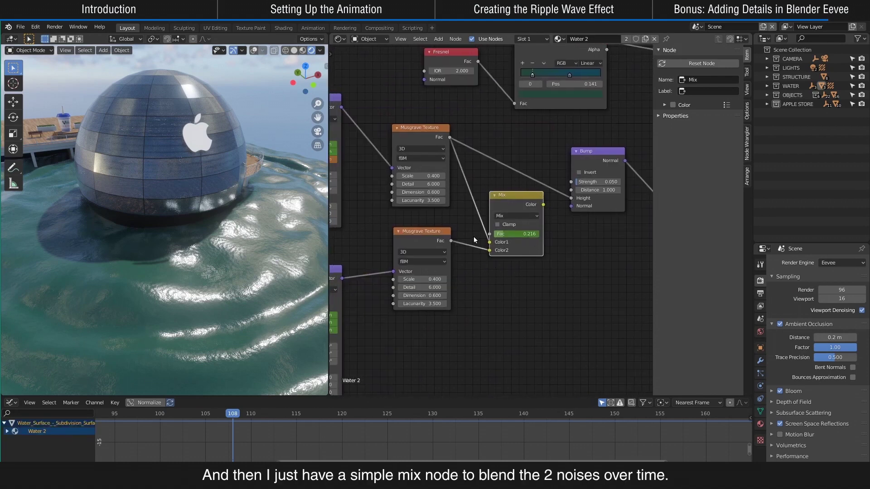
pyautogui.moveTo(469, 265); pyautogui.dragTo(480, 266, button='middle')
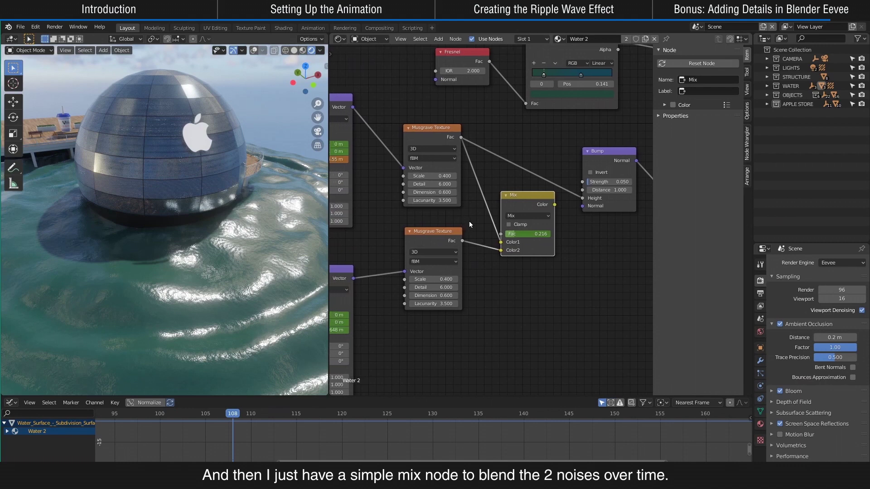
pyautogui.moveTo(469, 223); pyautogui.dragTo(479, 223, button='middle')
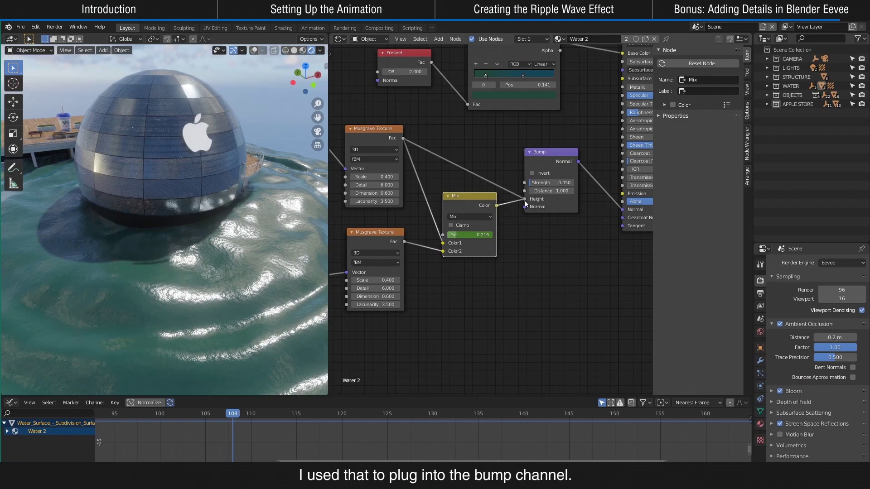
pyautogui.moveTo(526, 204); pyautogui.dragTo(525, 199)
pyautogui.moveTo(556, 158); pyautogui.dragTo(545, 169)
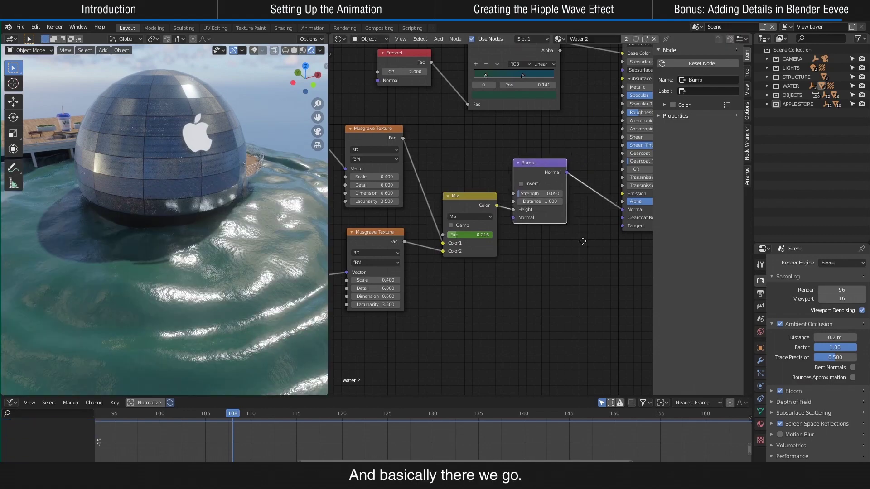
# Step: Scrub the timeline to frame 126 and back to 124, examining the animated water noise around the building from farther away
pyautogui.moveTo(578, 248); pyautogui.dragTo(530, 277, button='middle')
pyautogui.scroll(-1, 467, 286)
pyautogui.scroll(-1, 466, 285)
pyautogui.click(115, 415)
pyautogui.moveTo(129, 415); pyautogui.dragTo(397, 409)
pyautogui.moveTo(250, 291); pyautogui.dragTo(243, 313, button='middle')
pyautogui.scroll(-3, 234, 313)
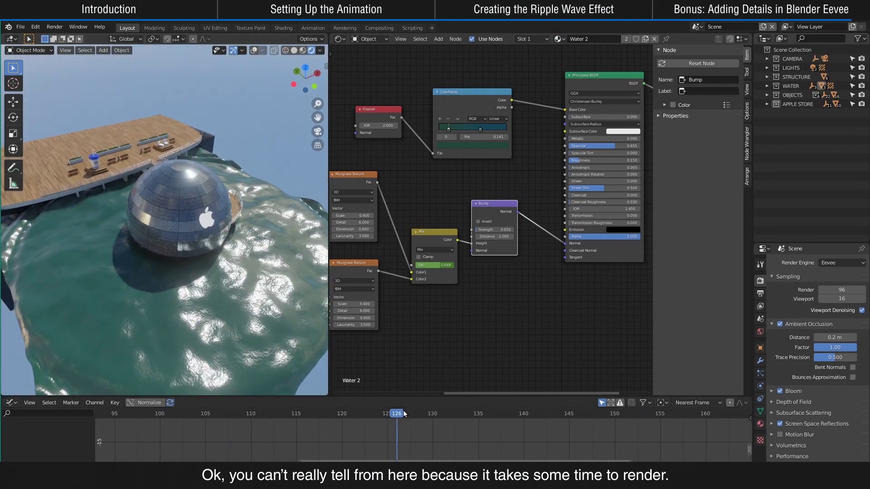
pyautogui.moveTo(403, 411); pyautogui.dragTo(378, 407)
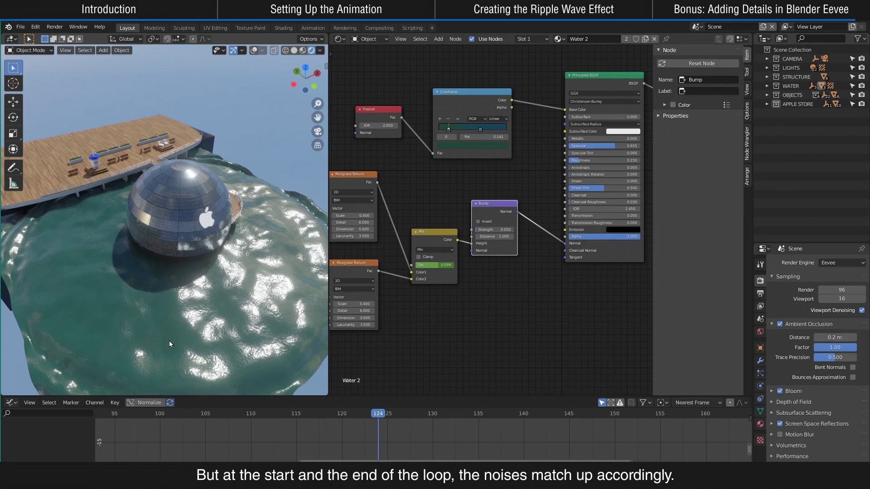
pyautogui.moveTo(246, 329); pyautogui.dragTo(209, 304, button='middle')
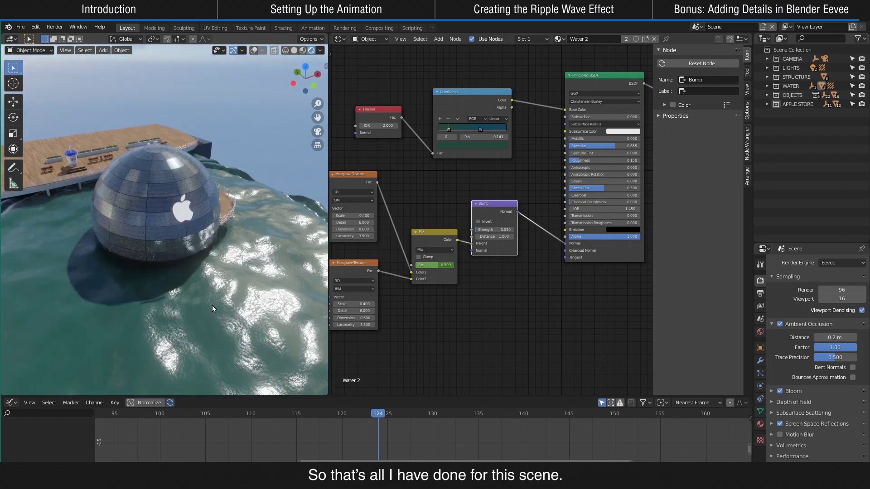